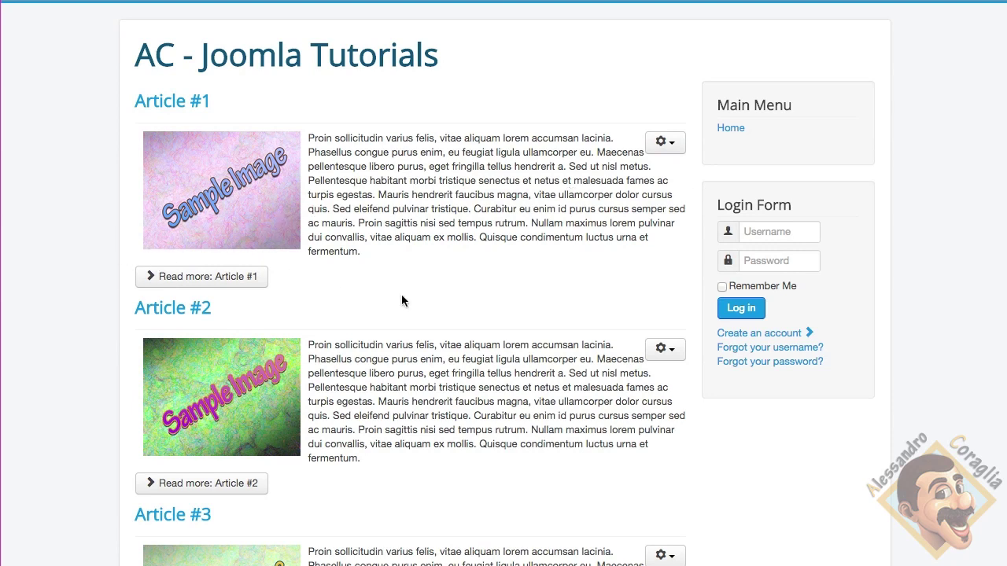
Read Articles #1 through #5 on the front end, trying the Find out more! link, then return home
click(236, 282)
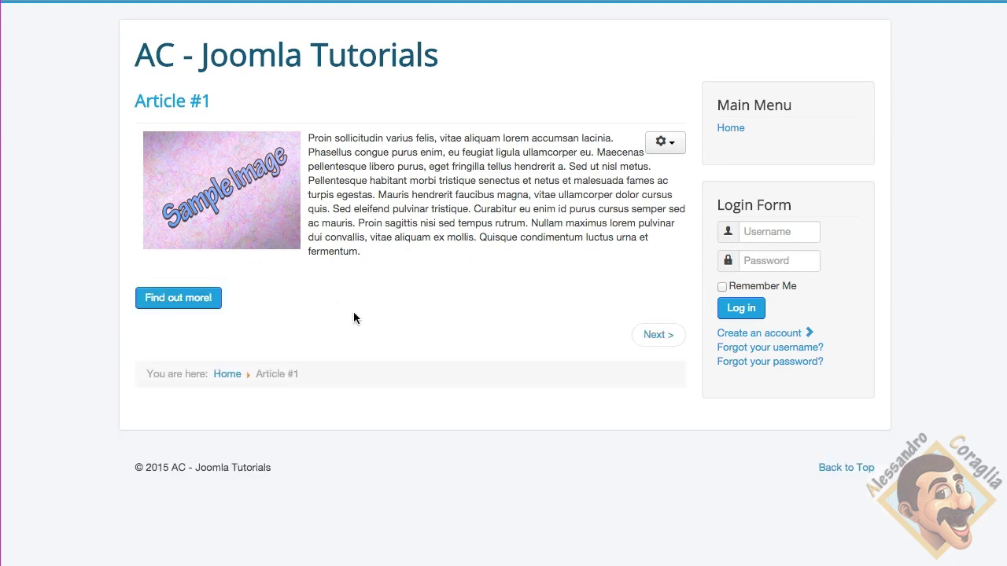
click(188, 300)
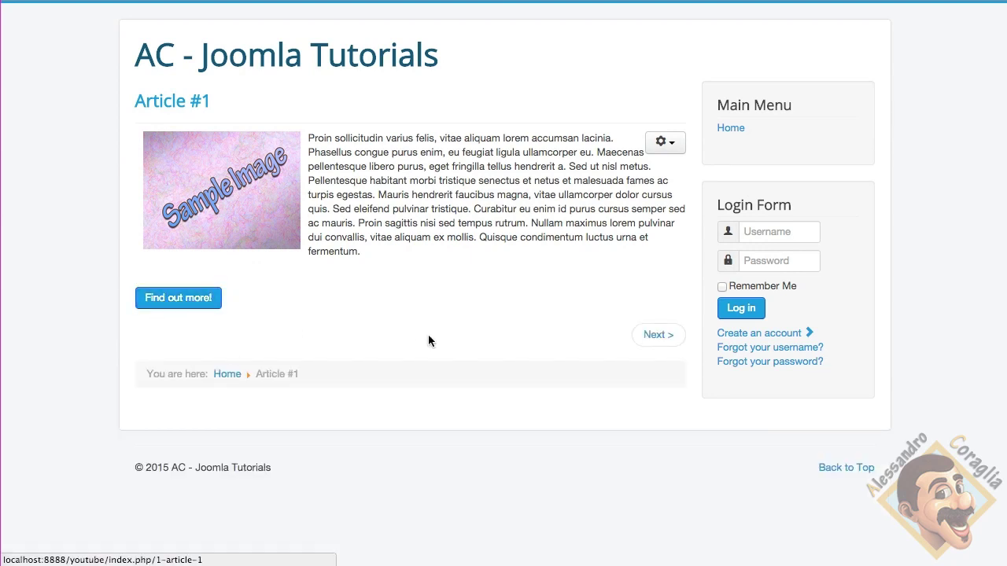
click(651, 338)
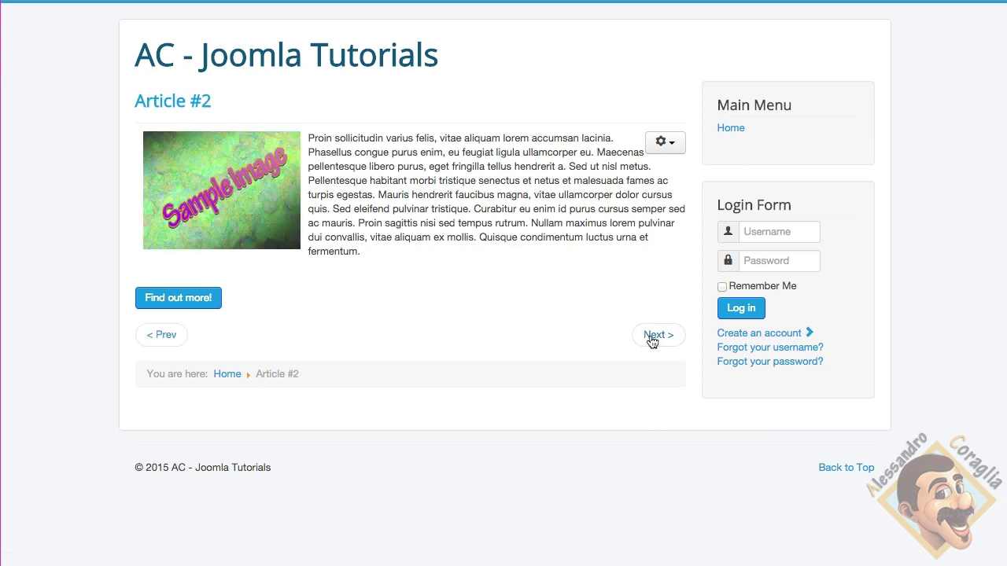
click(653, 341)
click(653, 341)
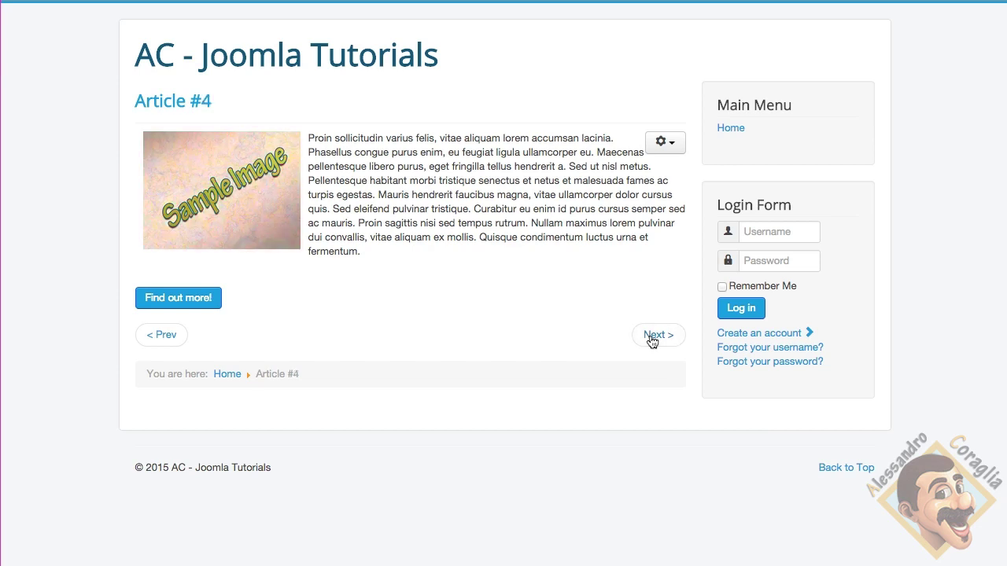
click(653, 341)
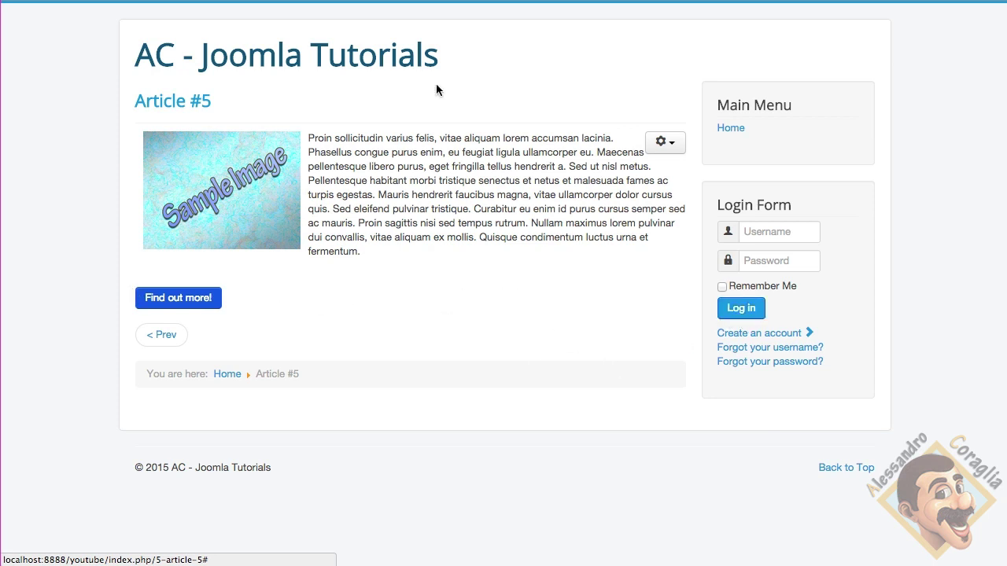
click(734, 130)
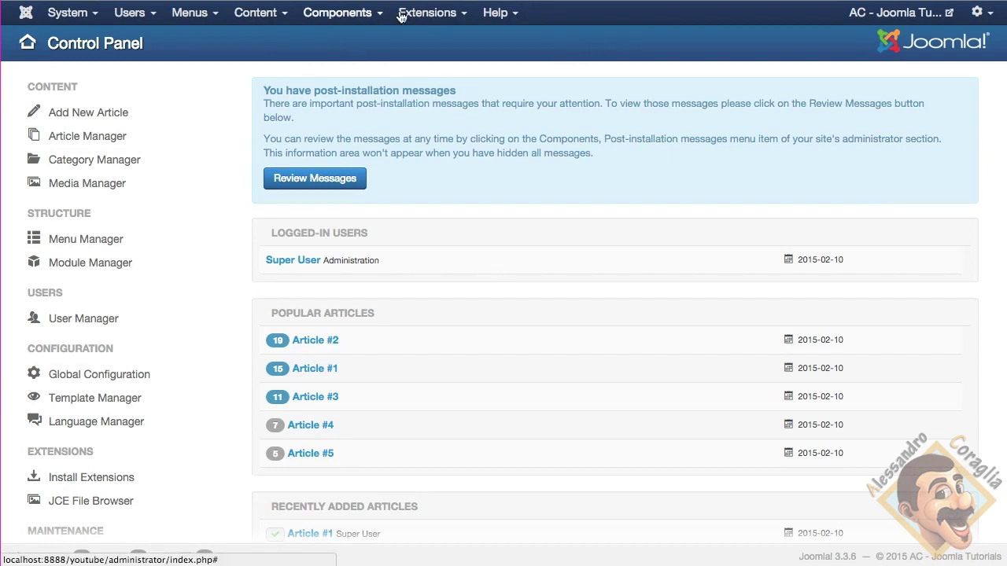
Open Article #1 for editing from Content > Article Manager
click(257, 20)
mouse_move(283, 43)
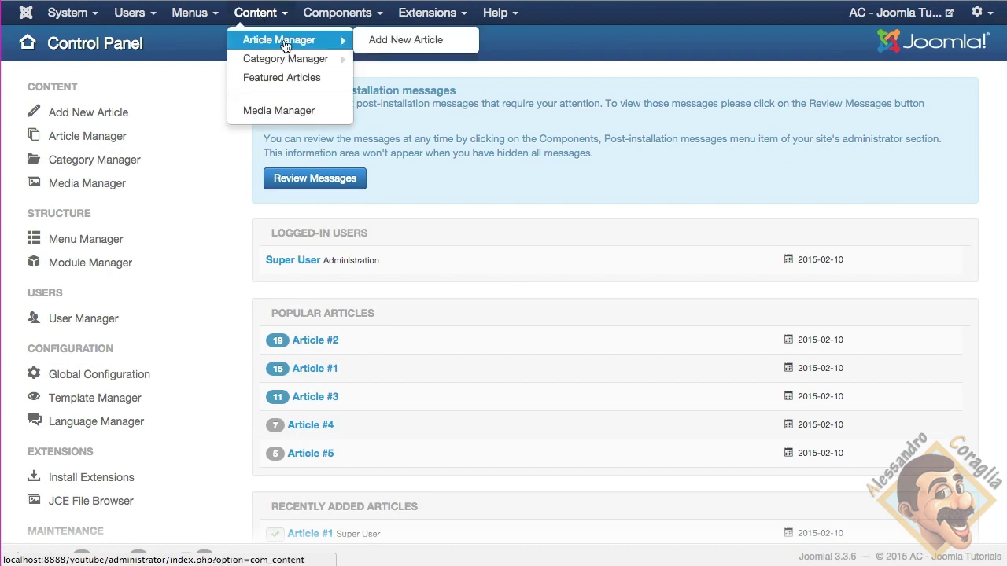
click(285, 43)
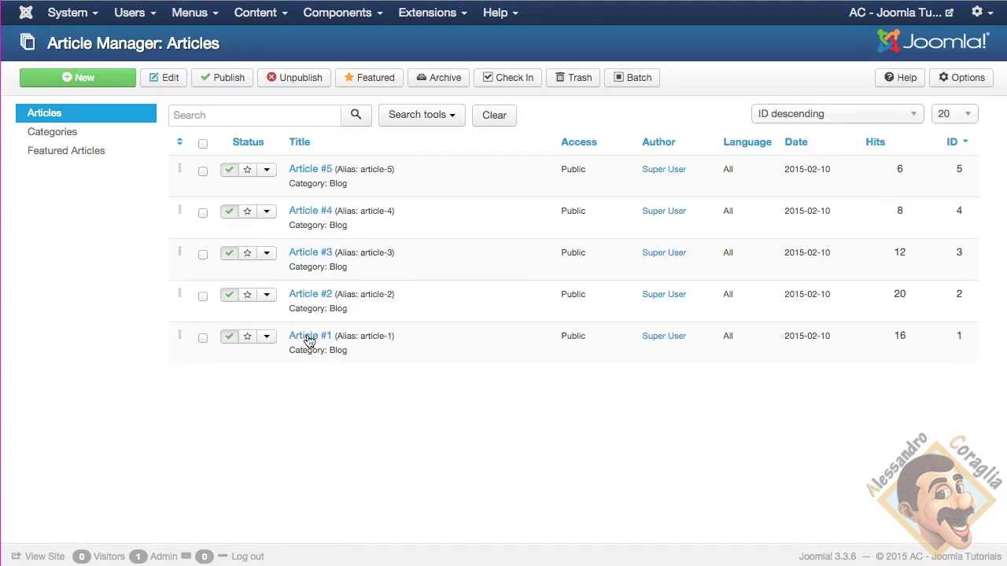
click(308, 339)
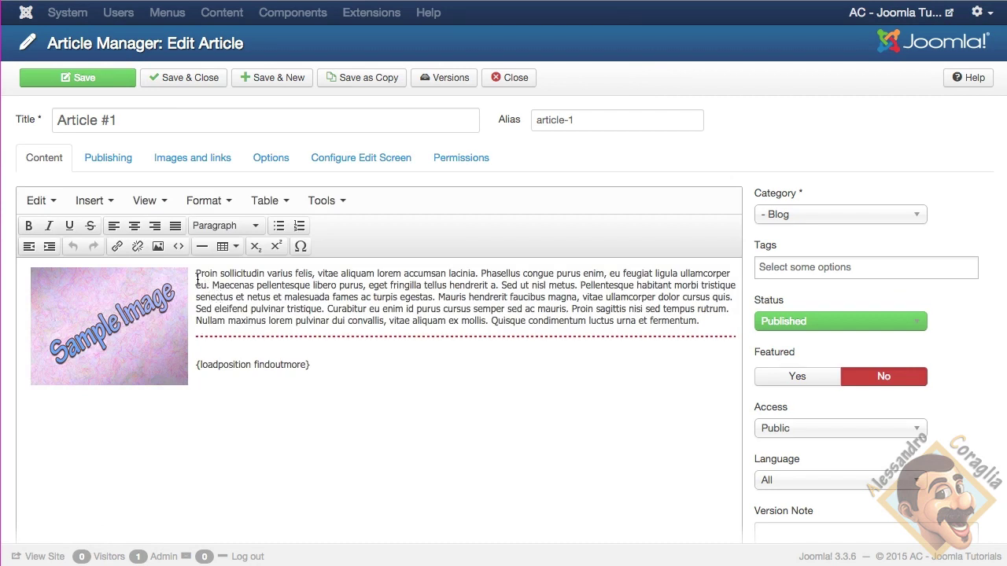
drag(197, 277, 691, 315)
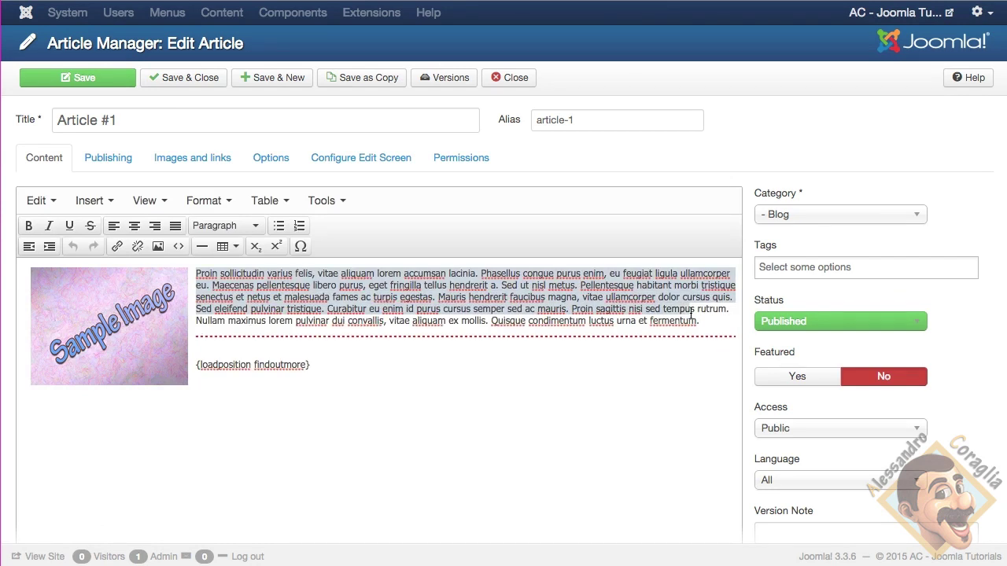
click(318, 369)
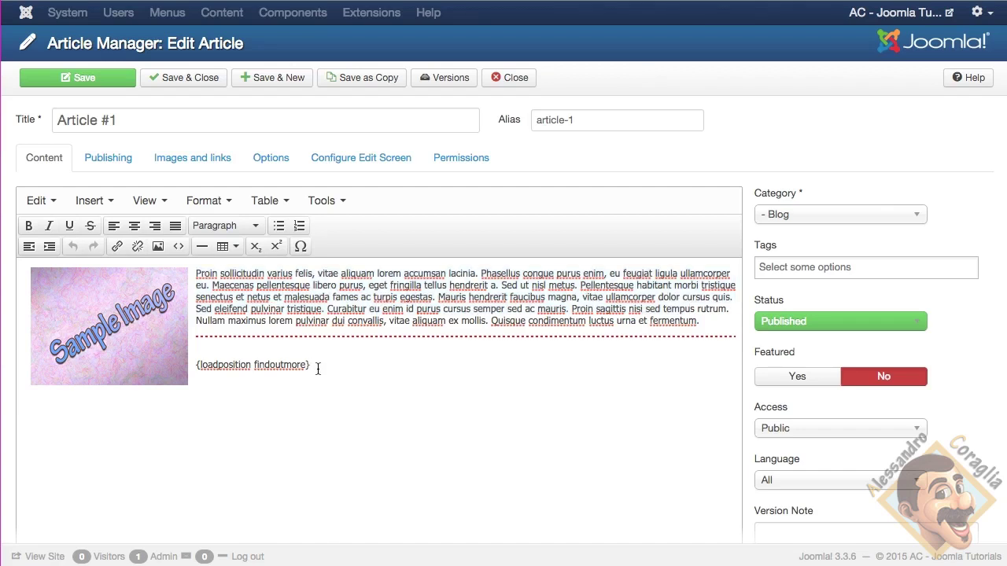
key(Left)
key(shift+Left)
key(shift+Left)
key(shift+Left)
key(shift+Left)
key(shift+Left)
key(shift+Left)
key(shift+Left)
key(shift+Left)
key(shift+Left)
key(shift+Left)
key(shift+Left)
key(shift+Left)
key(shift+Left)
key(shift+Left)
key(shift+Left)
key(shift+Left)
key(shift+Left)
key(shift+Left)
key(shift+Left)
key(shift+Left)
key(shift+Left)
key(shift+Left)
key(shift+Left)
key(shift+Left)
key(shift+Left)
key(shift+Left)
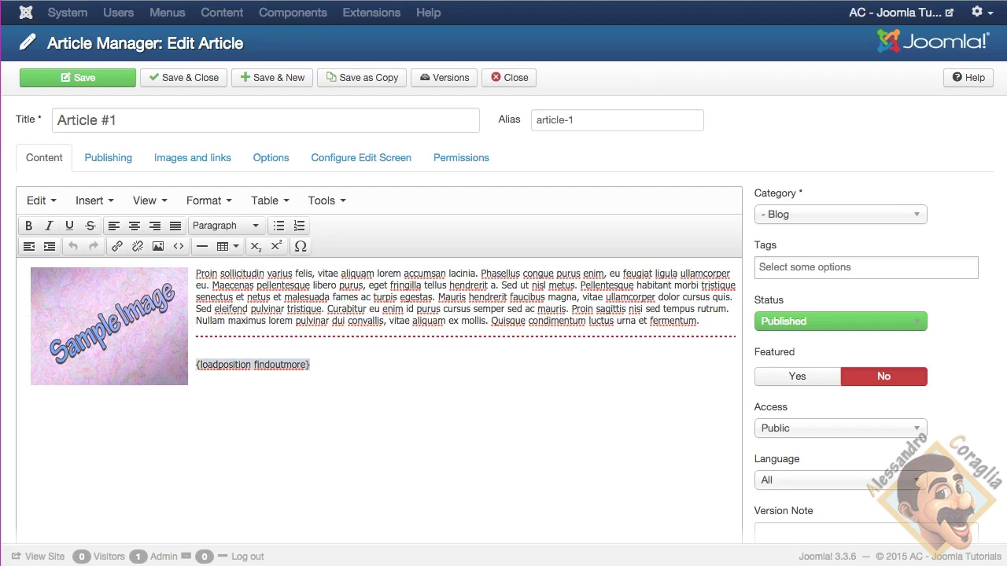
click(321, 365)
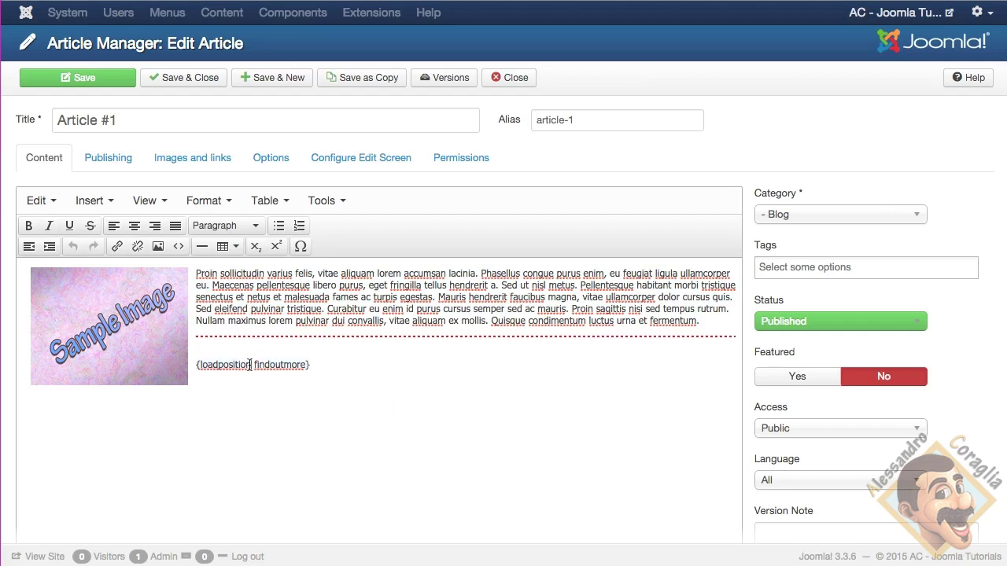
drag(250, 365, 201, 365)
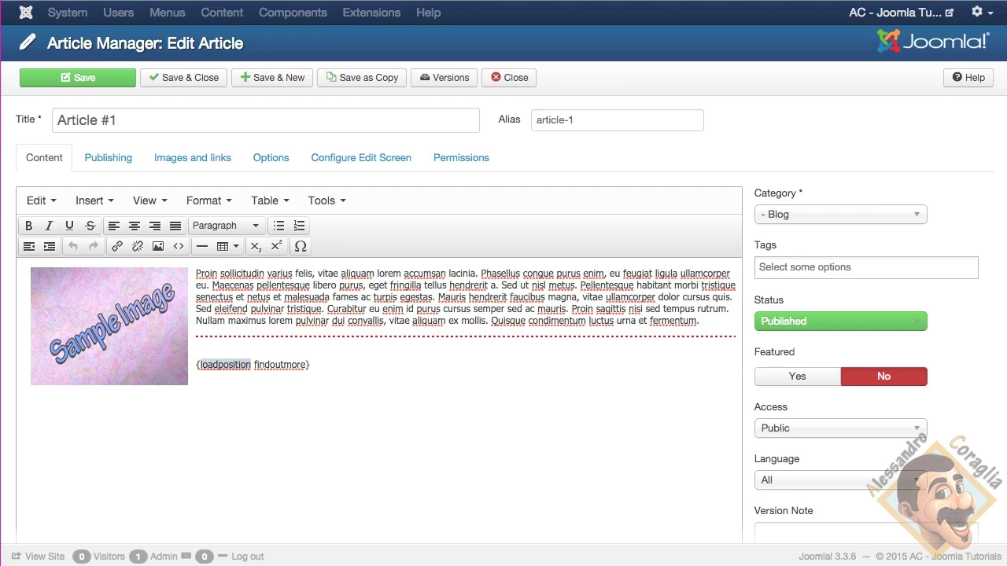
click(254, 365)
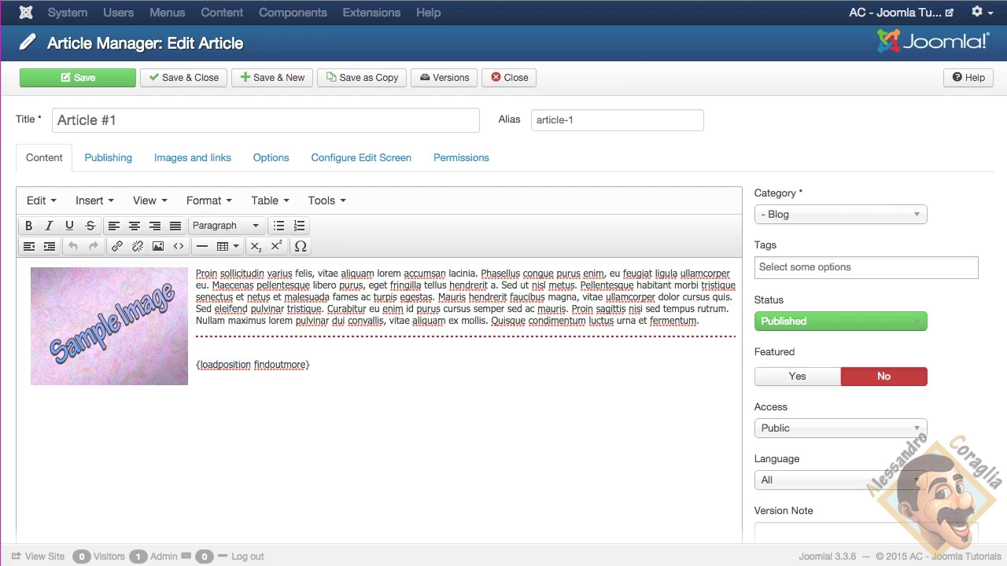
drag(254, 365, 307, 365)
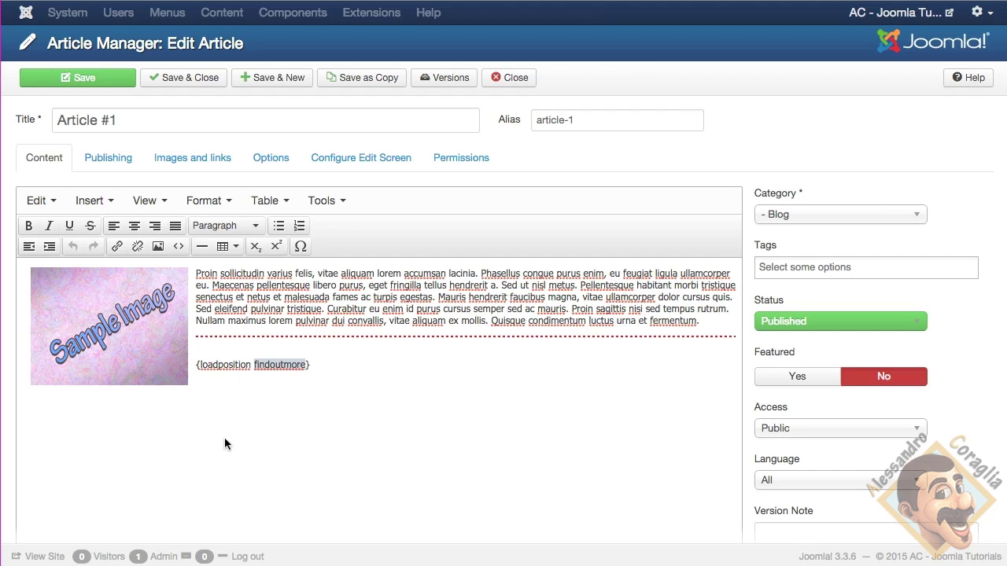
click(341, 364)
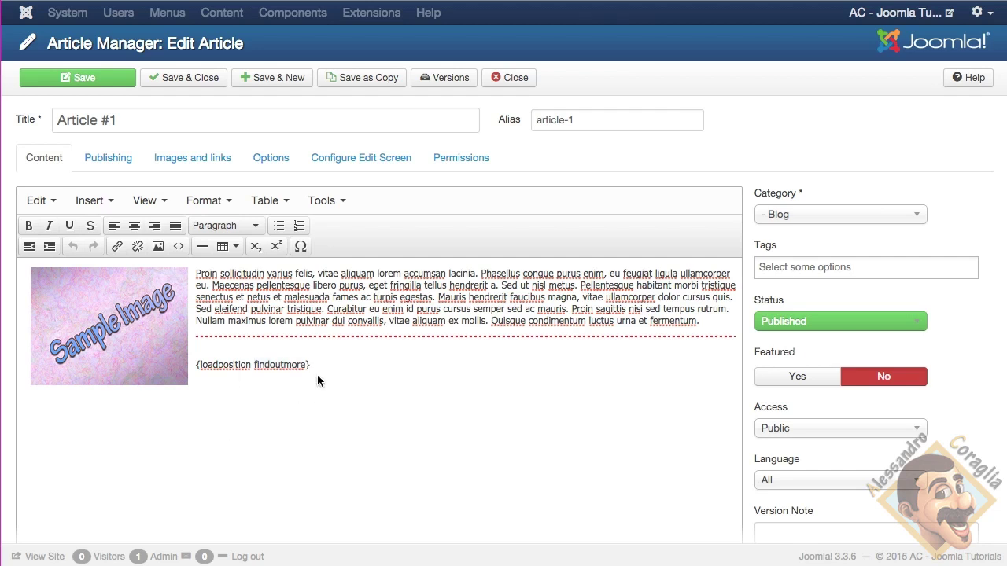
click(522, 78)
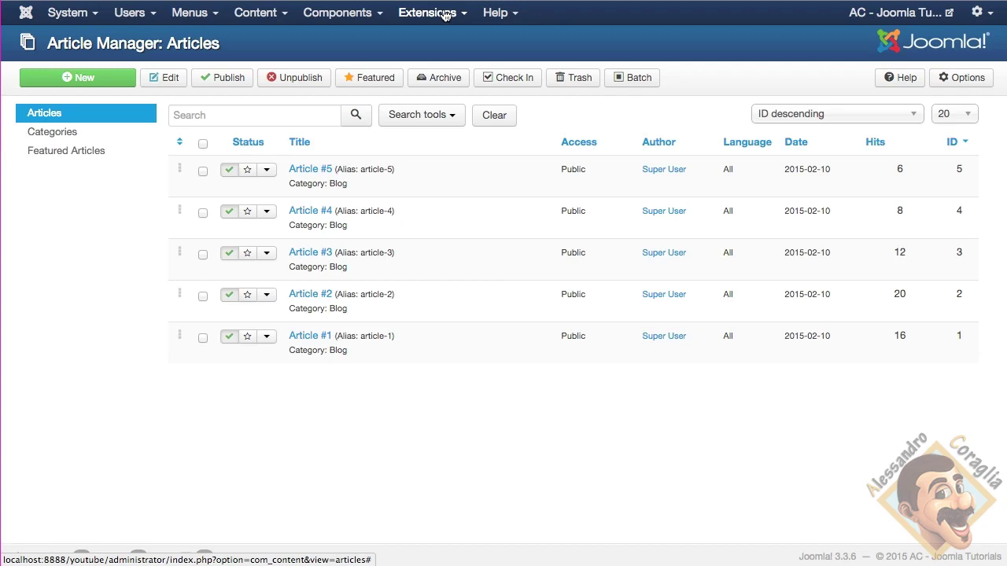
List site modules with the Trashed filter cleared and open the Find out More module in findoutmore
click(445, 15)
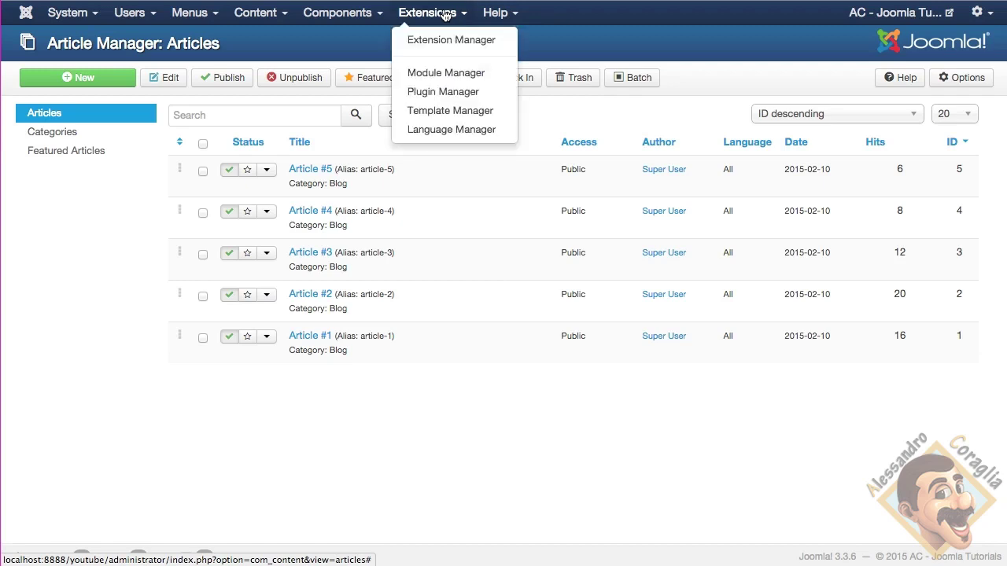
click(441, 75)
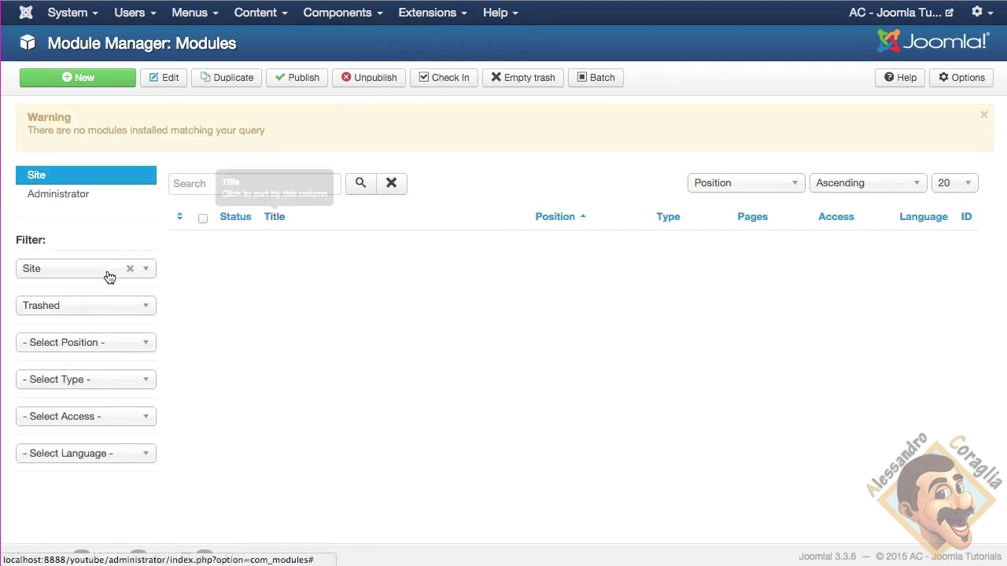
click(110, 308)
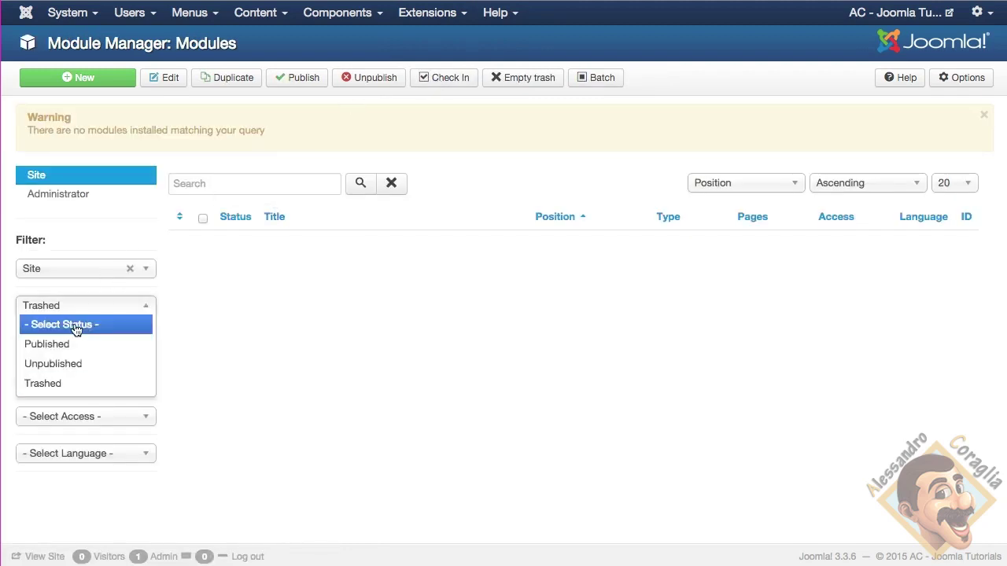
click(76, 325)
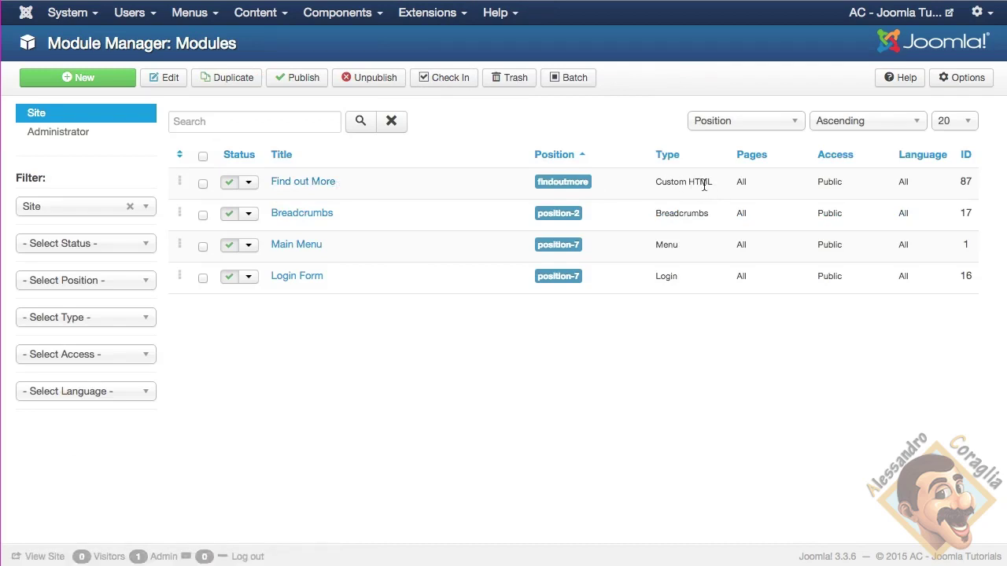
mouse_move(590, 183)
mouse_down()
mouse_move(541, 182)
mouse_move(592, 180)
mouse_up()
click(313, 183)
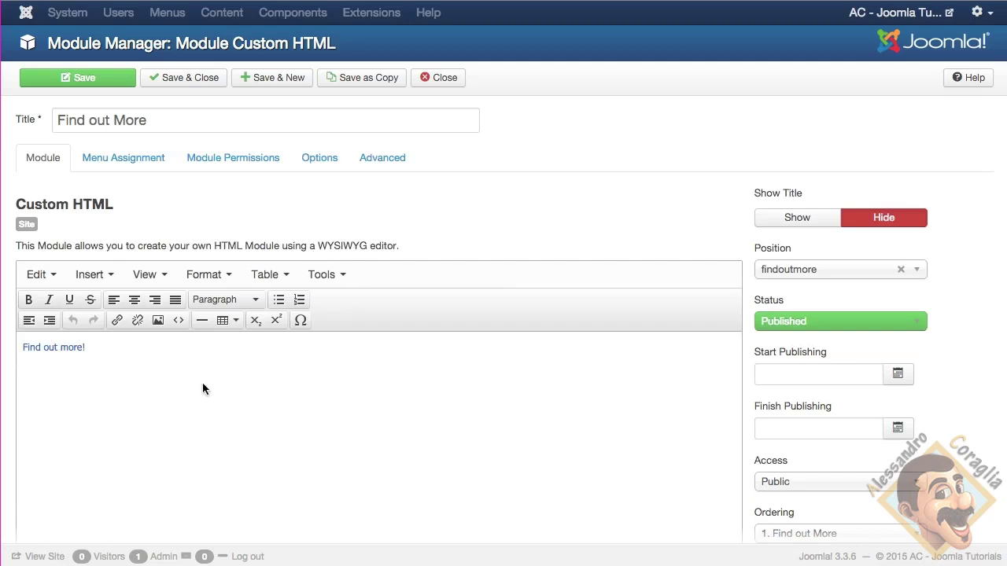
scroll(202, 389, down, 5)
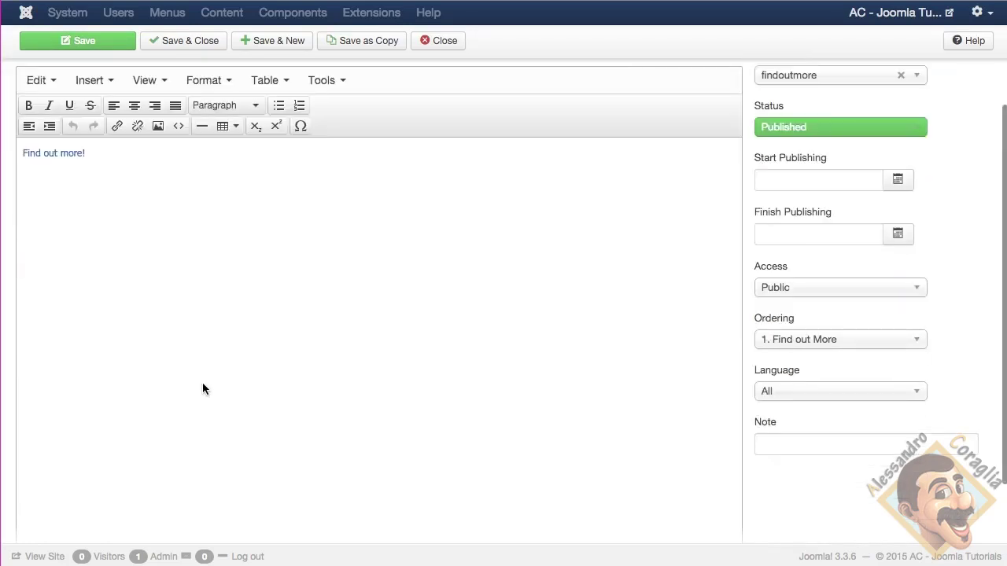
scroll(202, 388, up, 1)
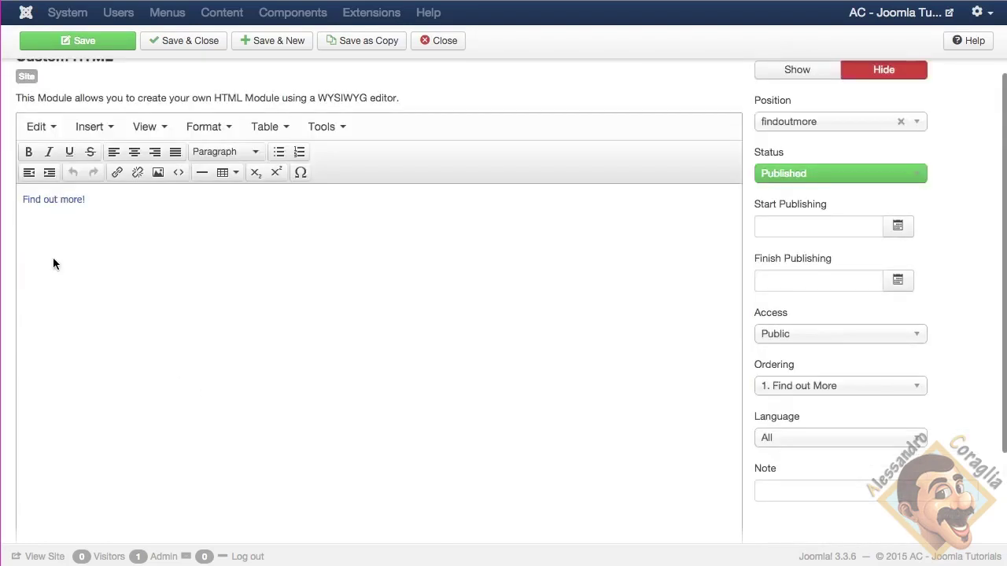
click(50, 199)
scroll(428, 284, down, 5)
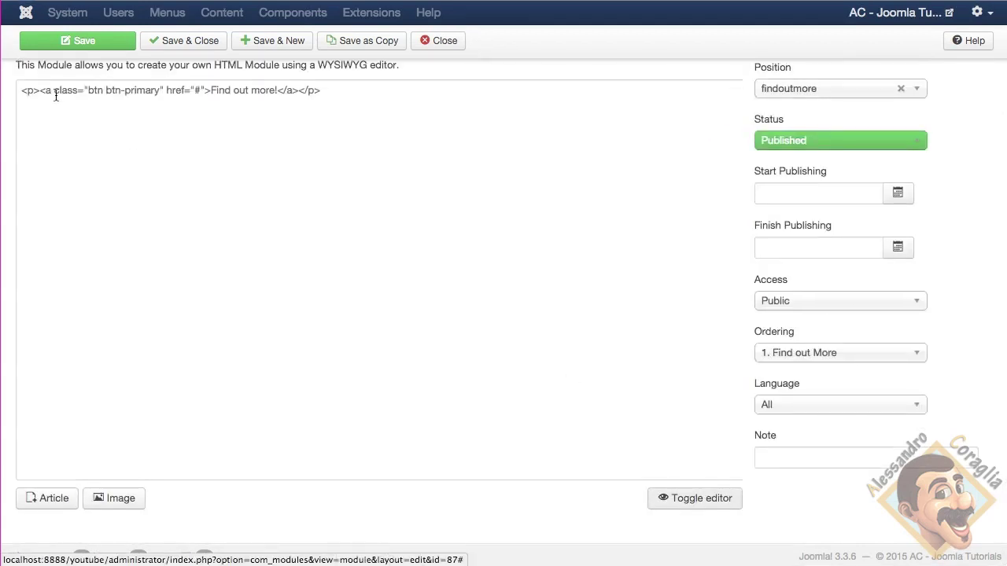
drag(56, 96, 164, 94)
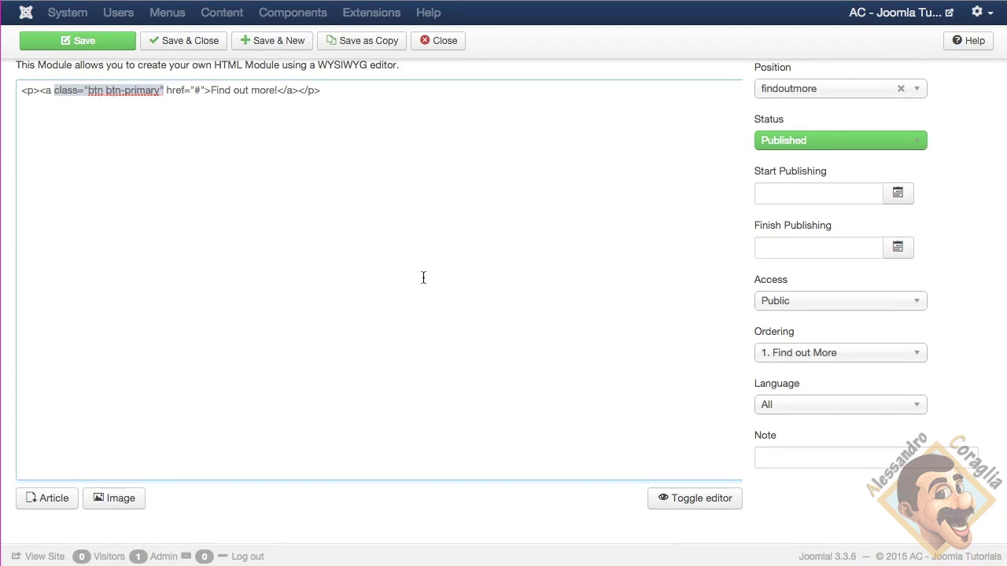
scroll(423, 278, up, 5)
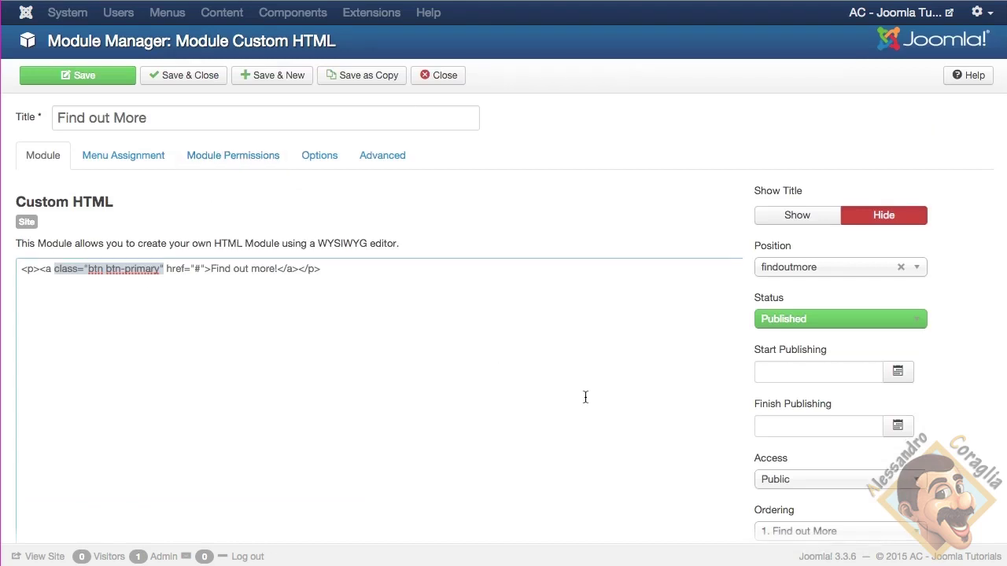
scroll(635, 467, down, 5)
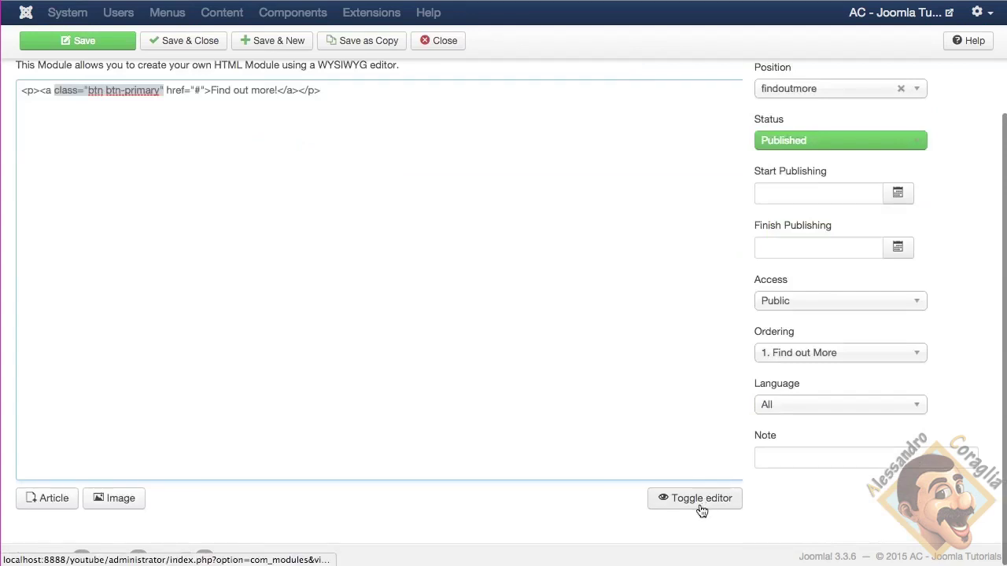
click(703, 508)
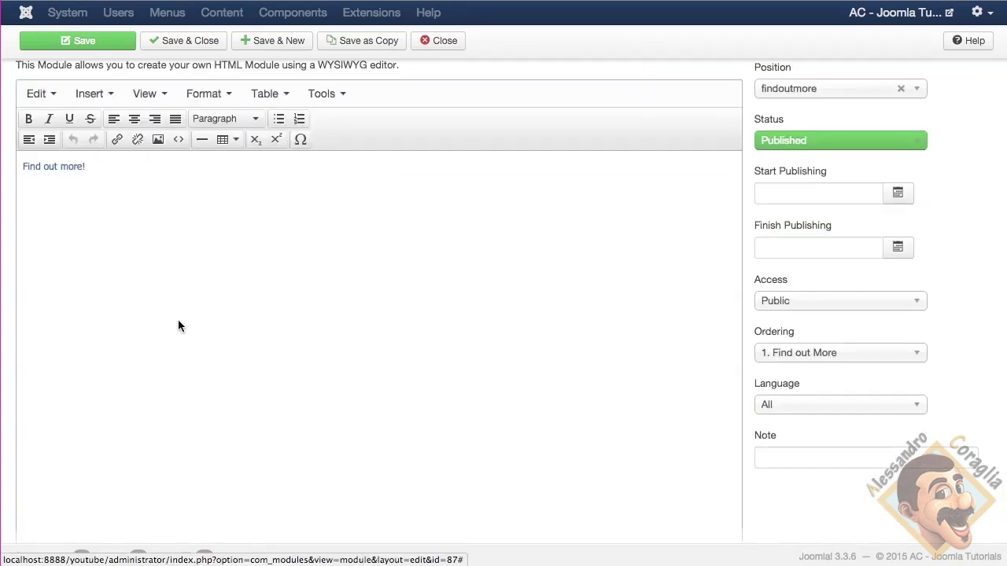
Move the Find out More module to a new custom position 'dontexist' and save it
scroll(177, 323, up, 5)
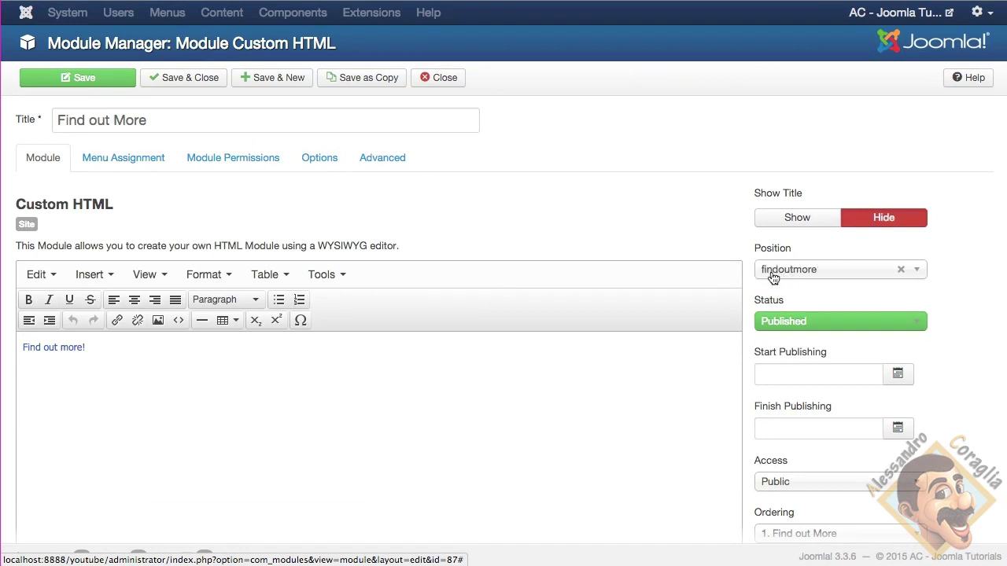
click(844, 273)
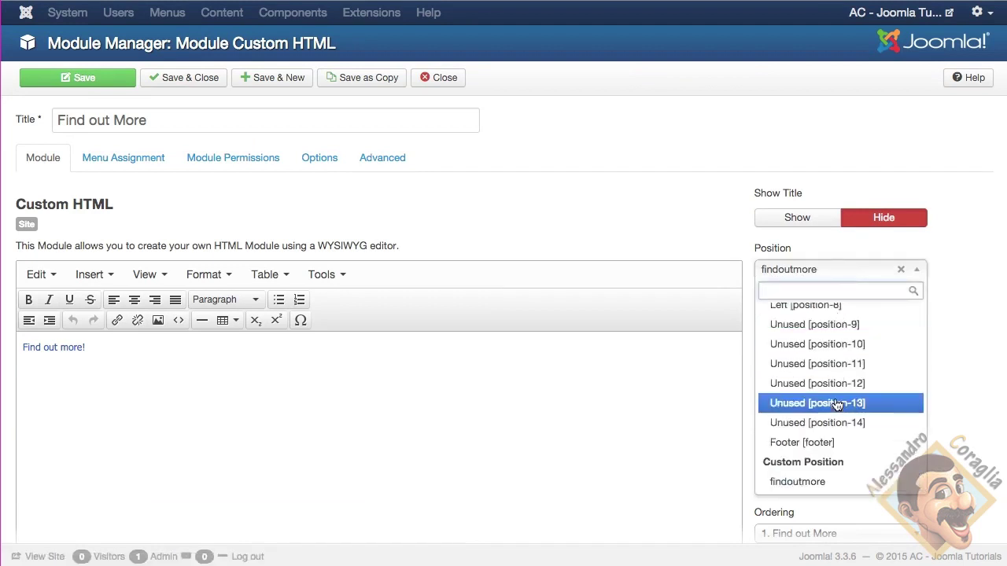
scroll(837, 405, down, 2)
scroll(837, 404, up, 8)
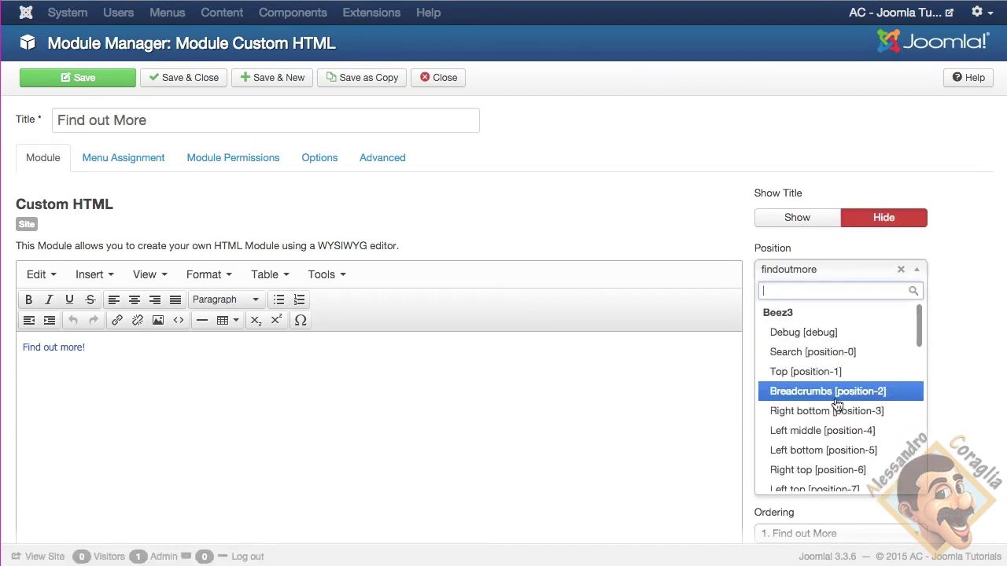
scroll(837, 405, down, 15)
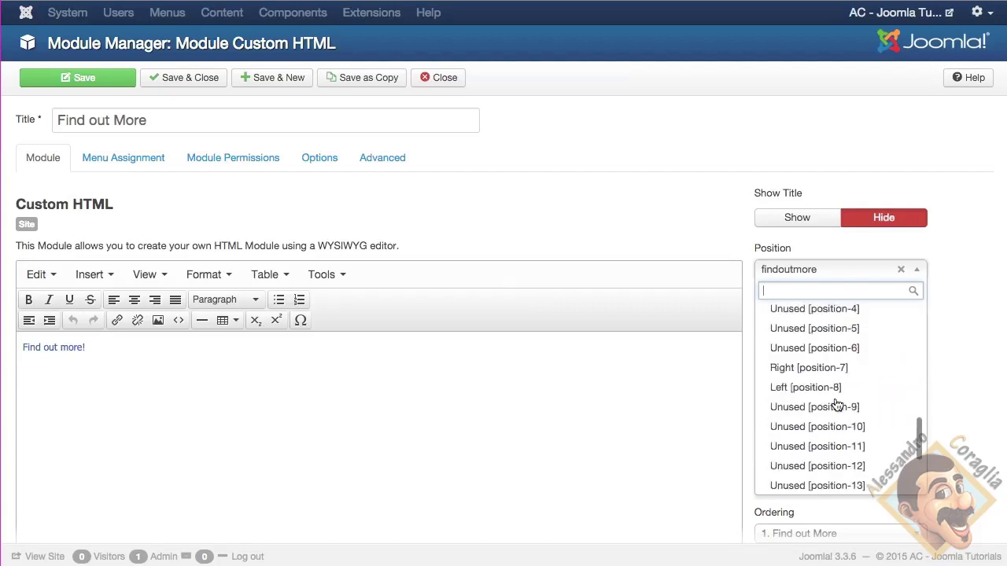
scroll(837, 405, down, 3)
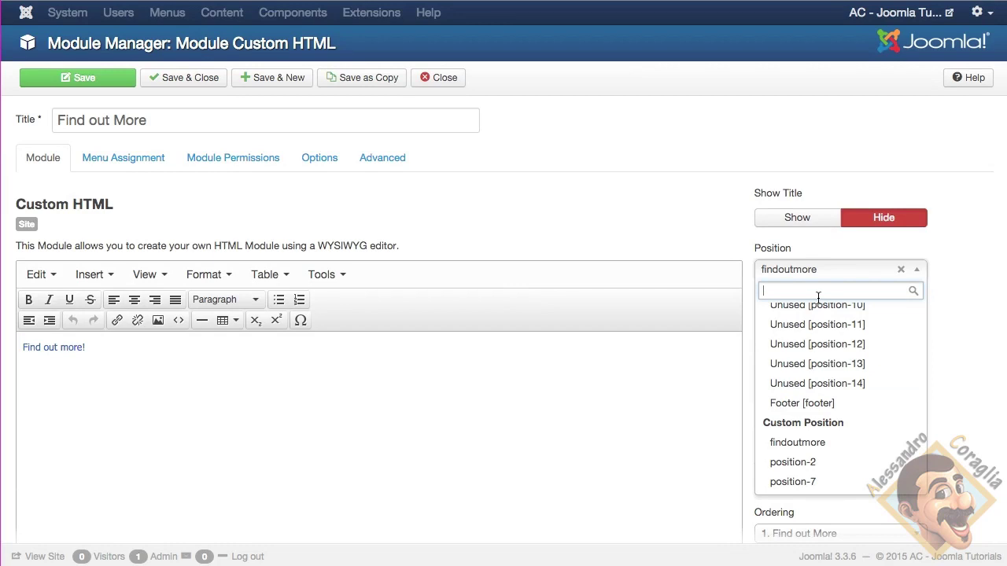
text(donte)
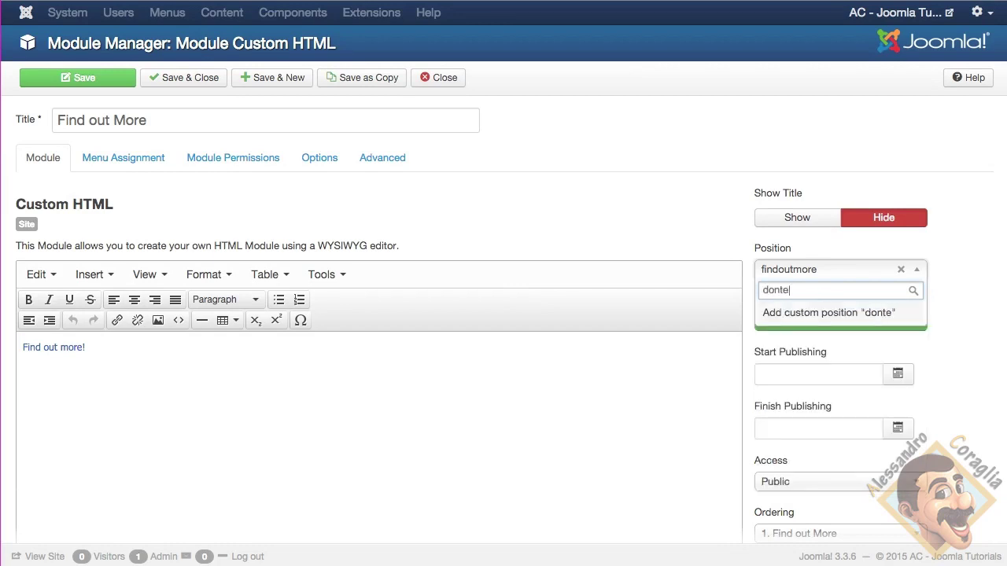
text(xist)
key(Return)
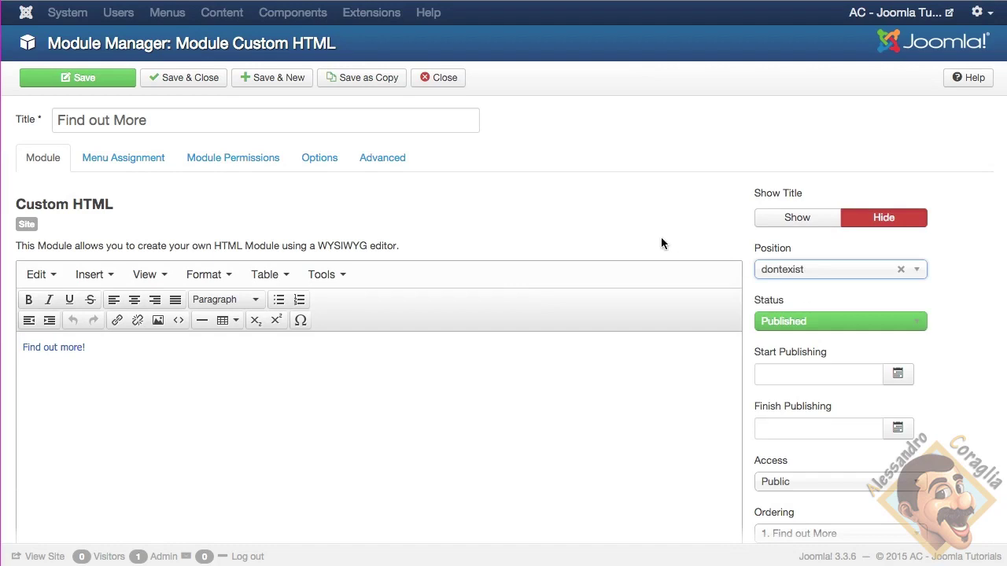
click(81, 79)
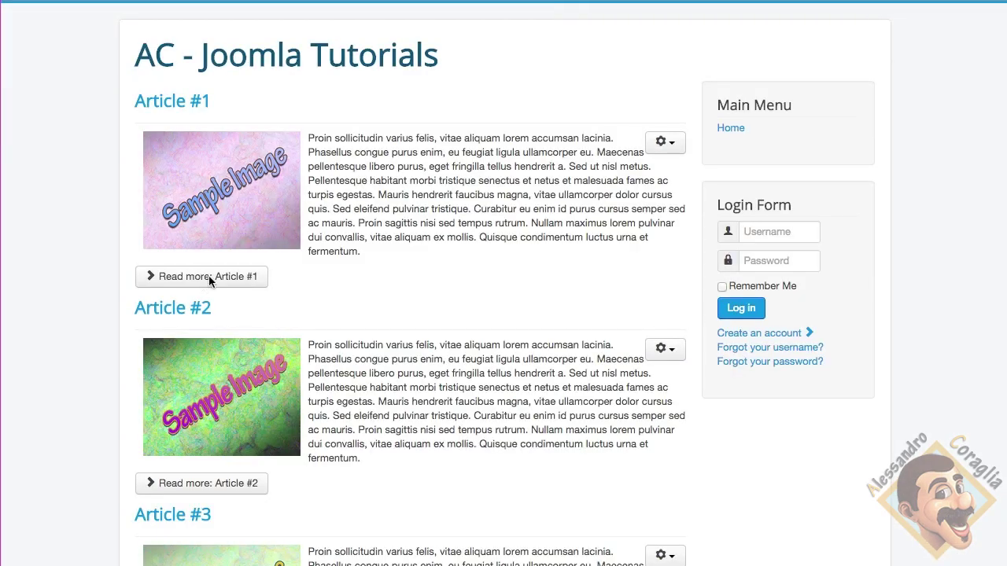
Open Article #1 on the front-end site via Read more
click(209, 280)
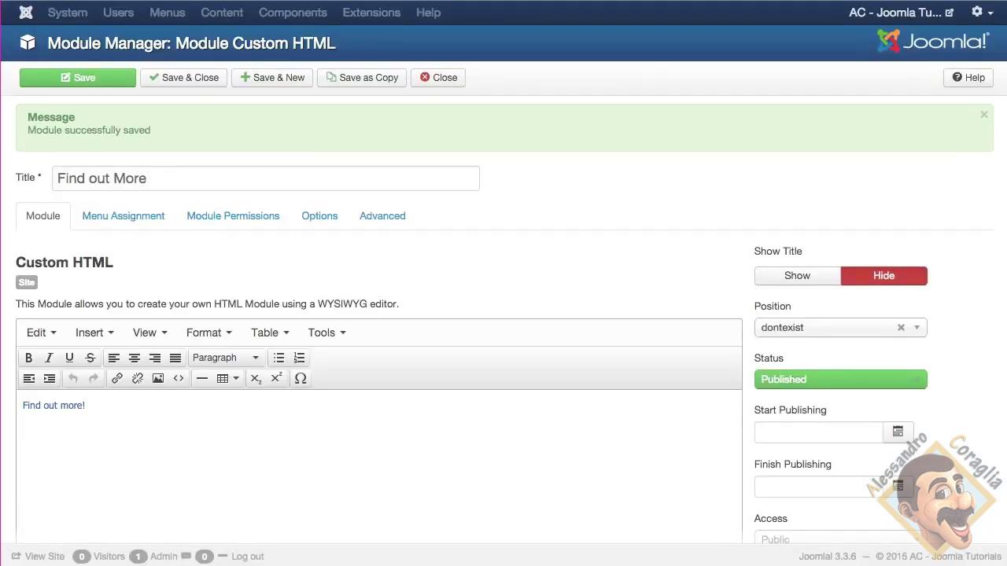
Set the module position back to findoutmore and save the module
click(801, 336)
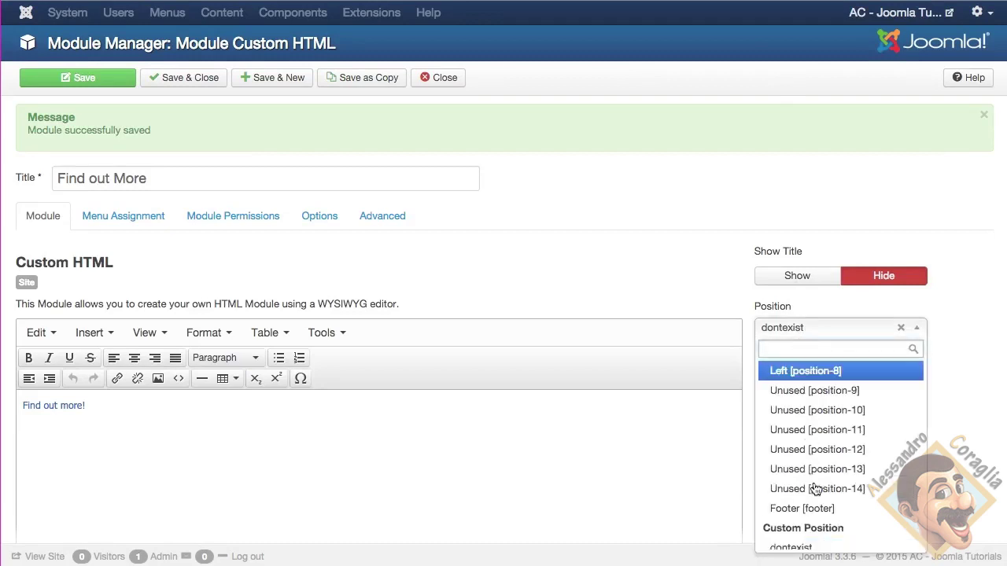
scroll(815, 488, down, 2)
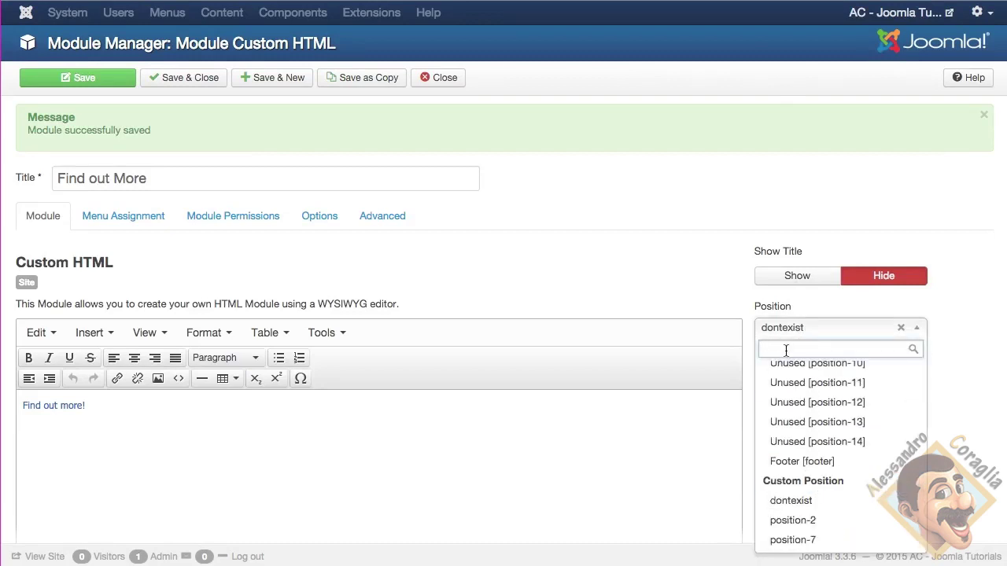
text(findout)
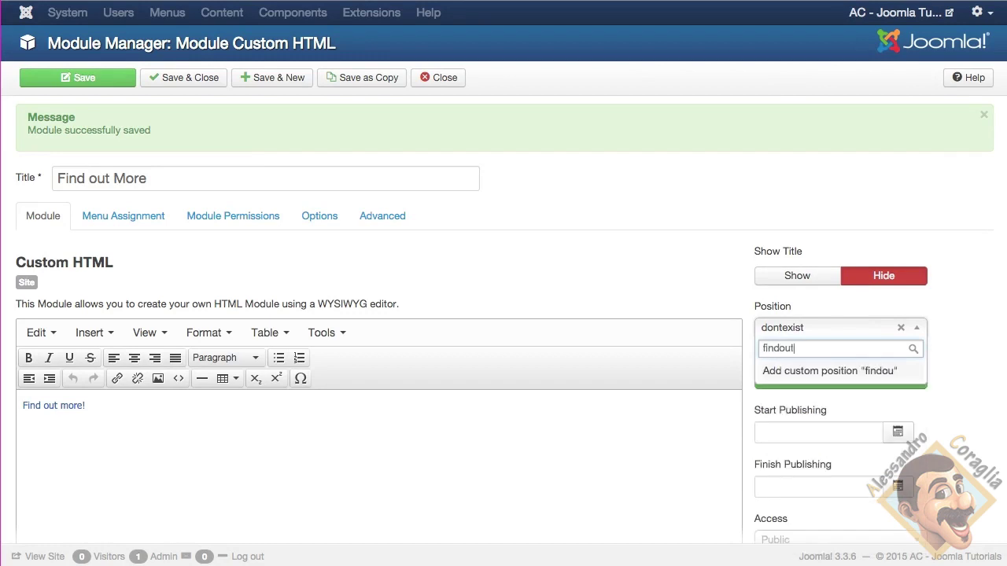
text(more)
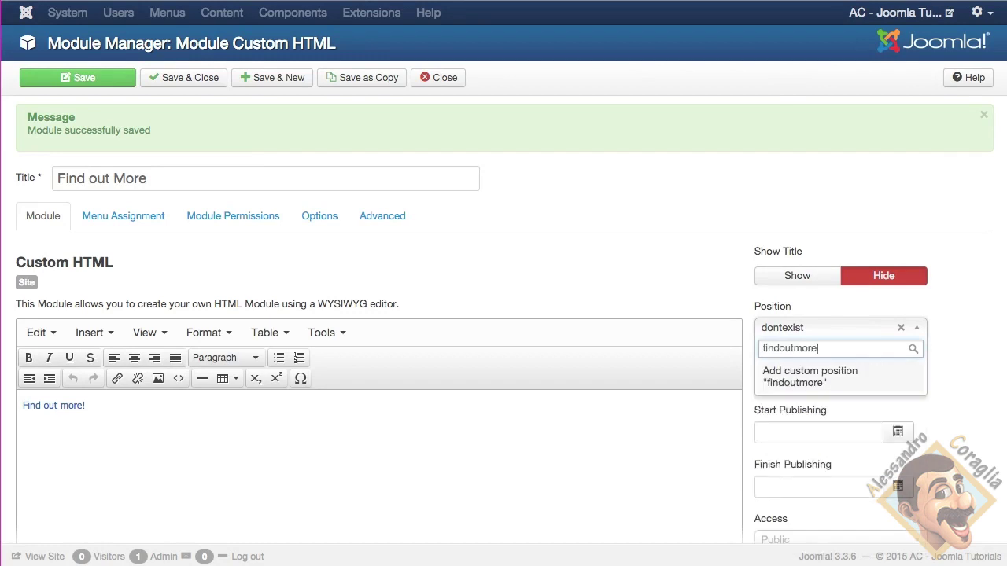
key(Return)
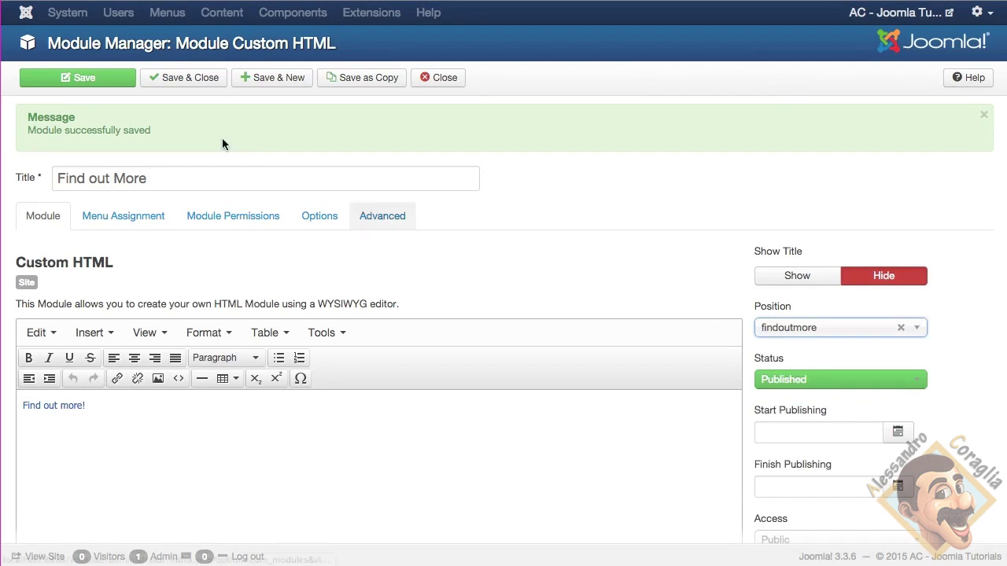
click(90, 83)
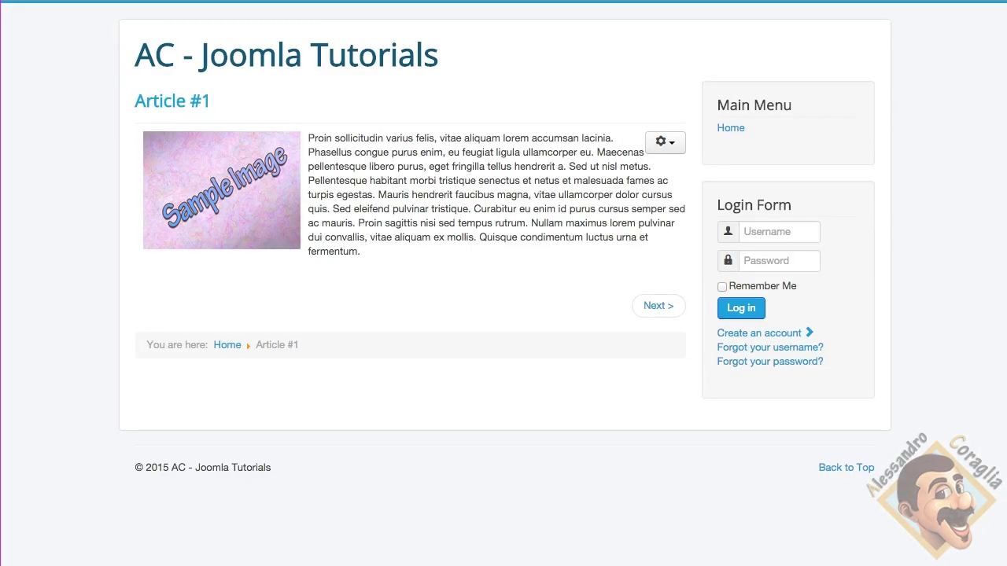
Reload the Article #1 page, then place the cursor in the module's Find out more! link text
key(super+r)
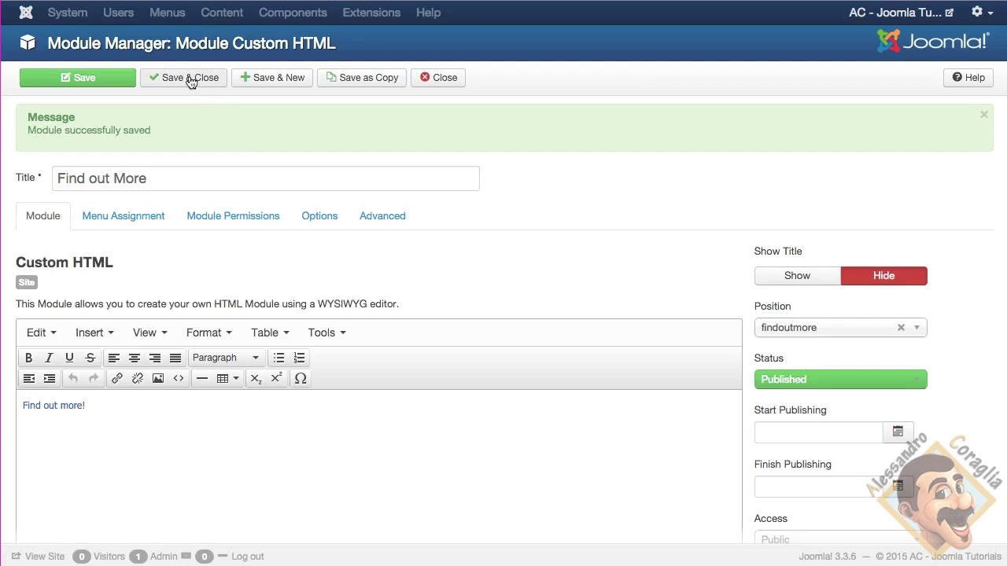
click(52, 407)
Change the module's link text from 'Find out more!' to 'Find out less!' and save
key(Right)
key(Right)
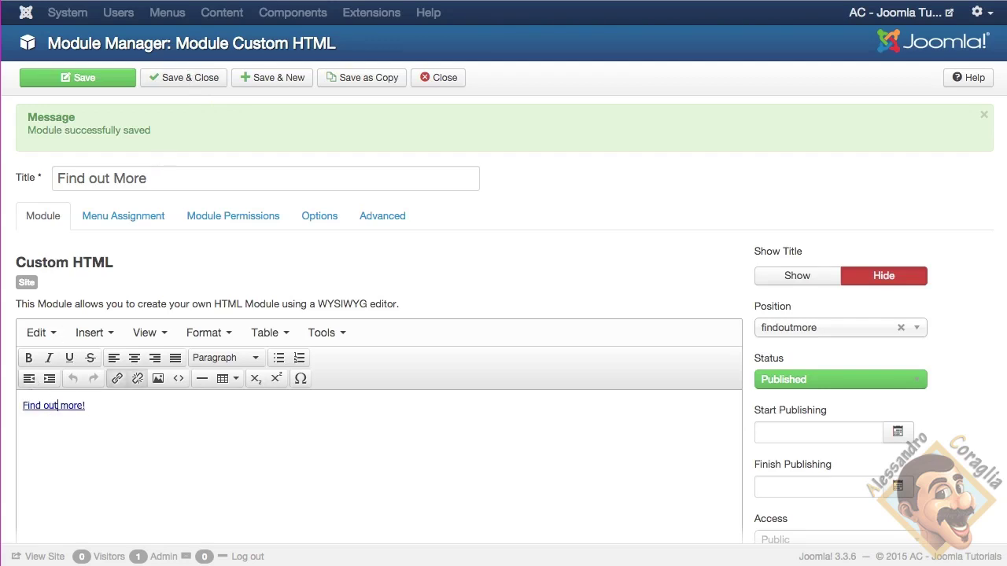
text(less)
key(shift+Right)
key(shift+Right)
key(shift+Right)
key(shift+Right)
key(shift+Right)
key(Delete)
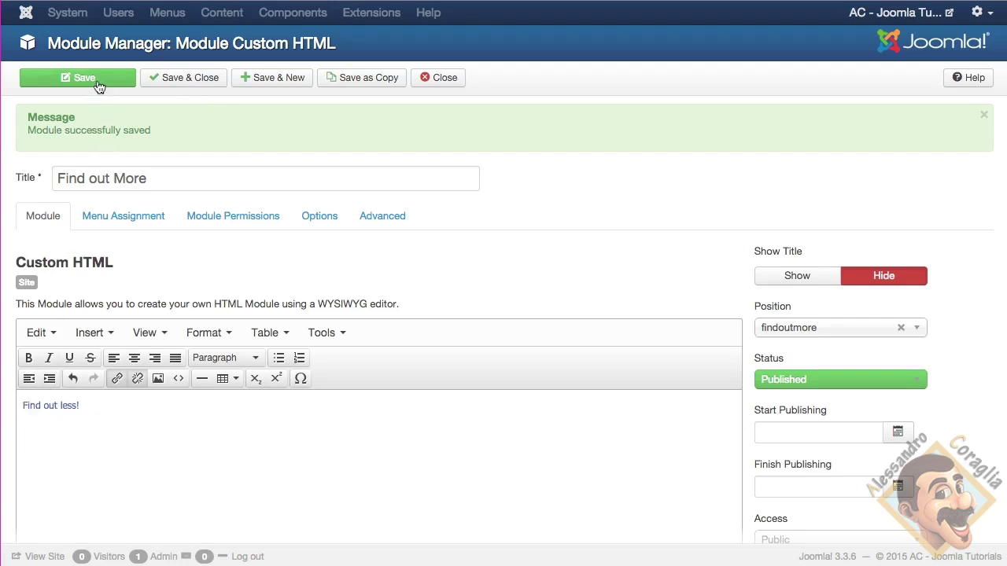
click(96, 79)
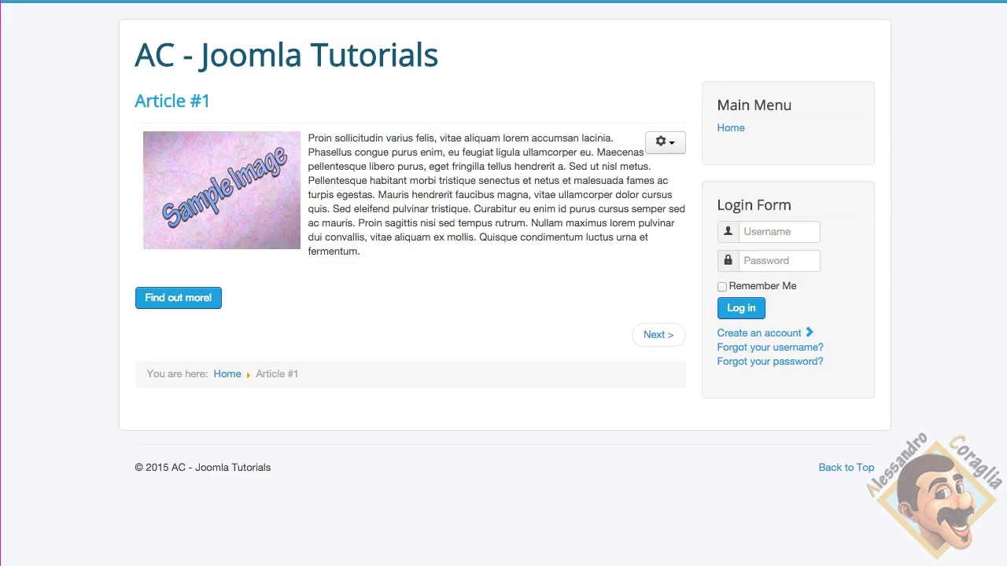
Follow the article's Find out link on the site, then move on to the next article
click(199, 303)
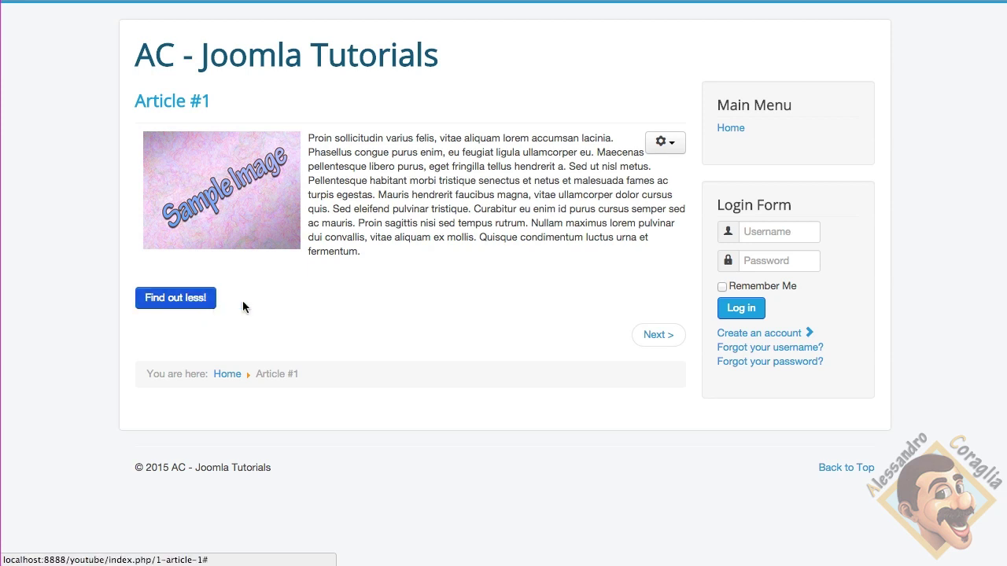
click(663, 339)
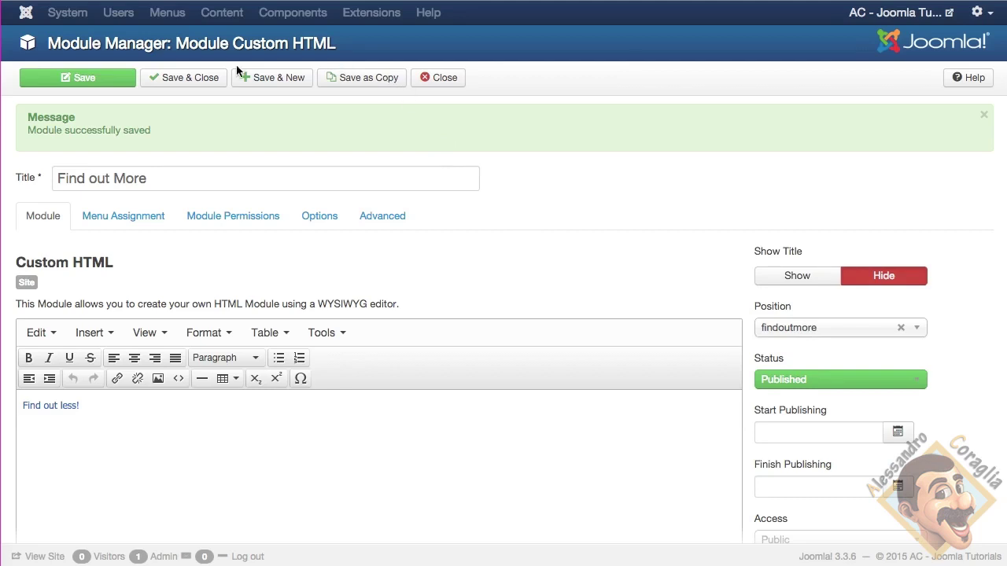
Save and close the module, then open the Content - Load Modules plugin from the Plugin Manager
click(199, 83)
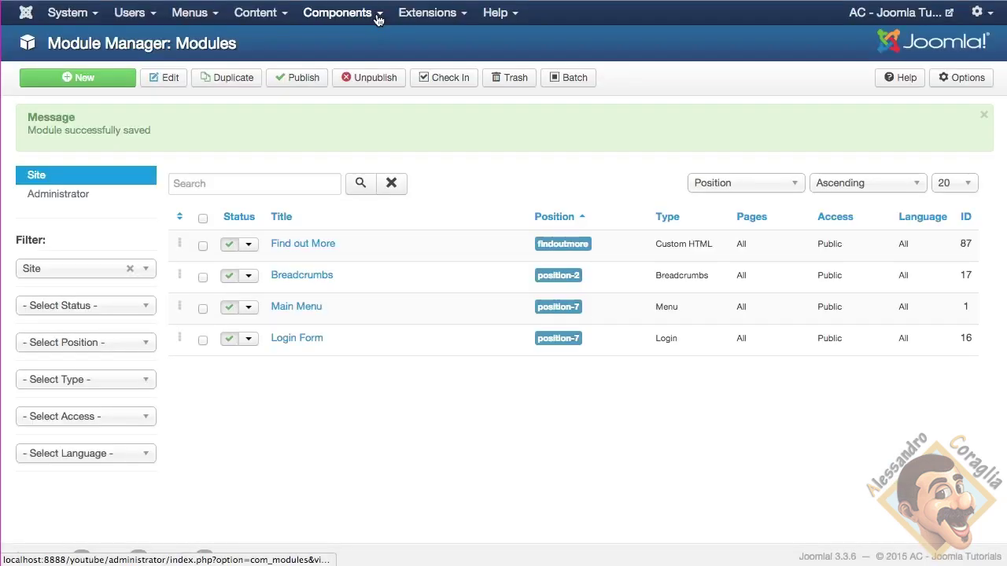
click(424, 12)
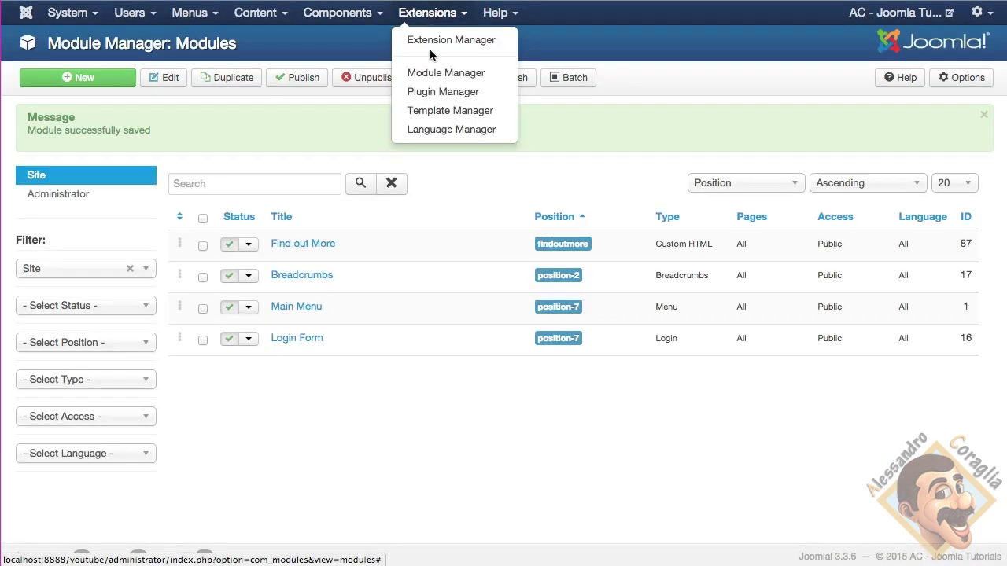
click(450, 94)
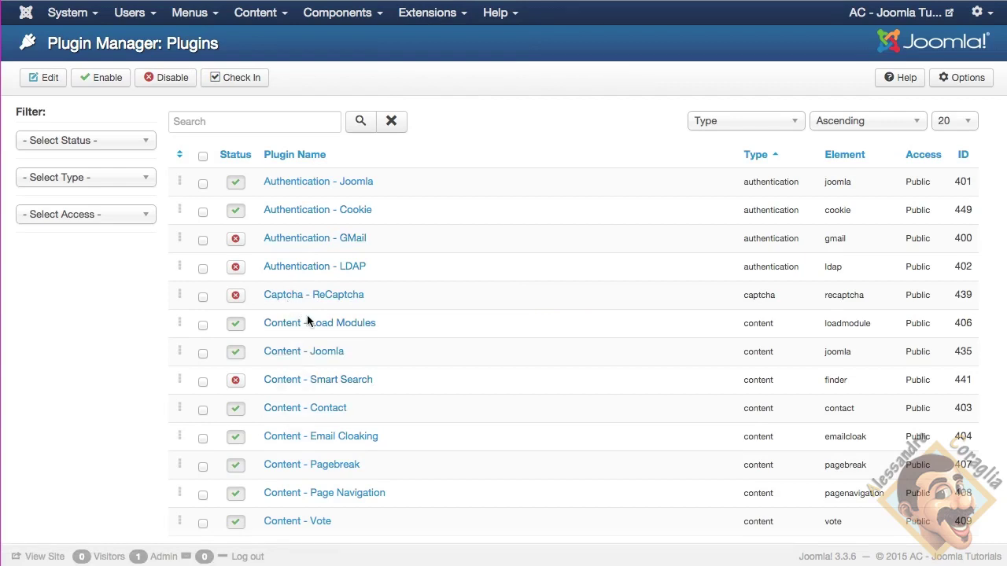
click(358, 329)
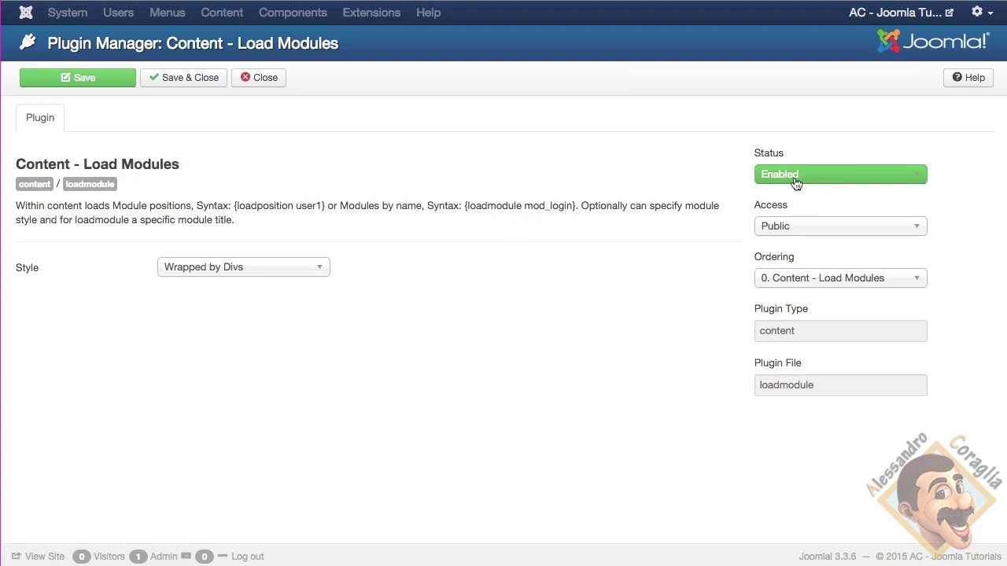
click(210, 268)
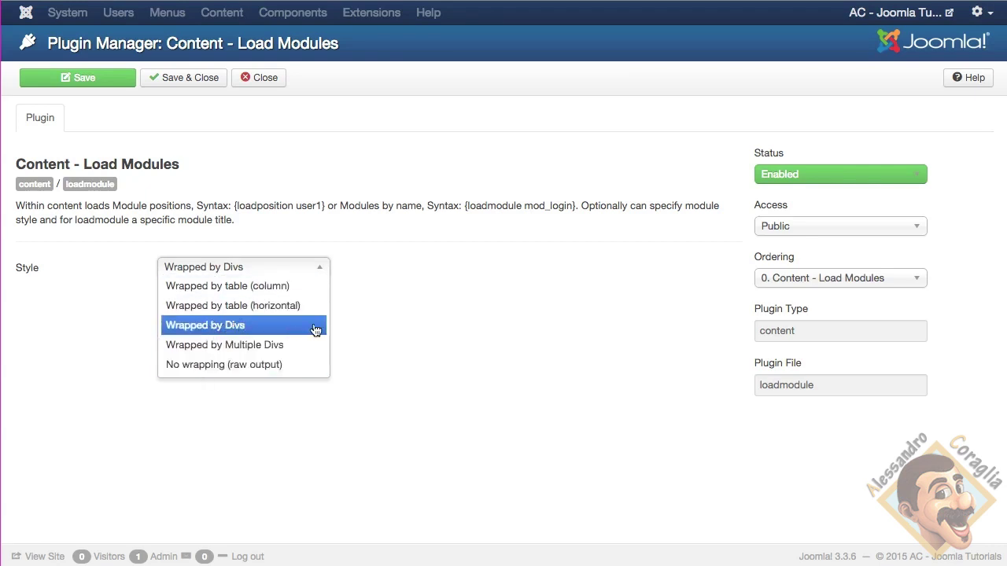
click(387, 319)
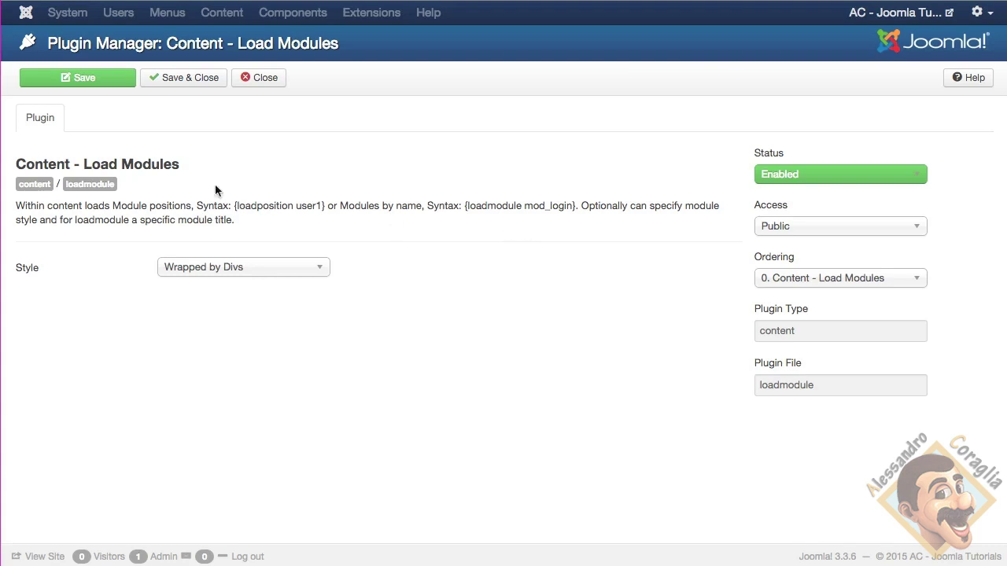
click(274, 272)
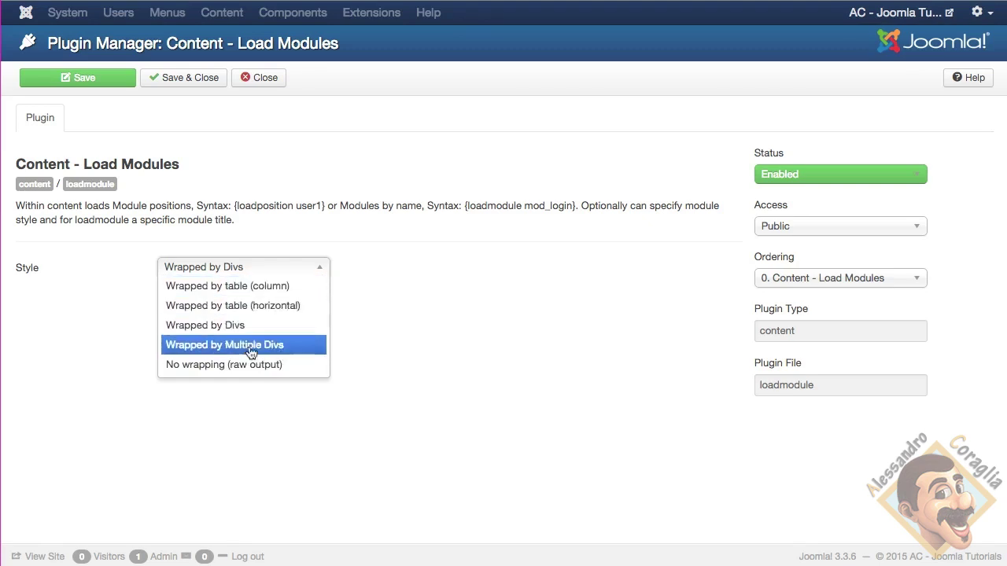
click(453, 328)
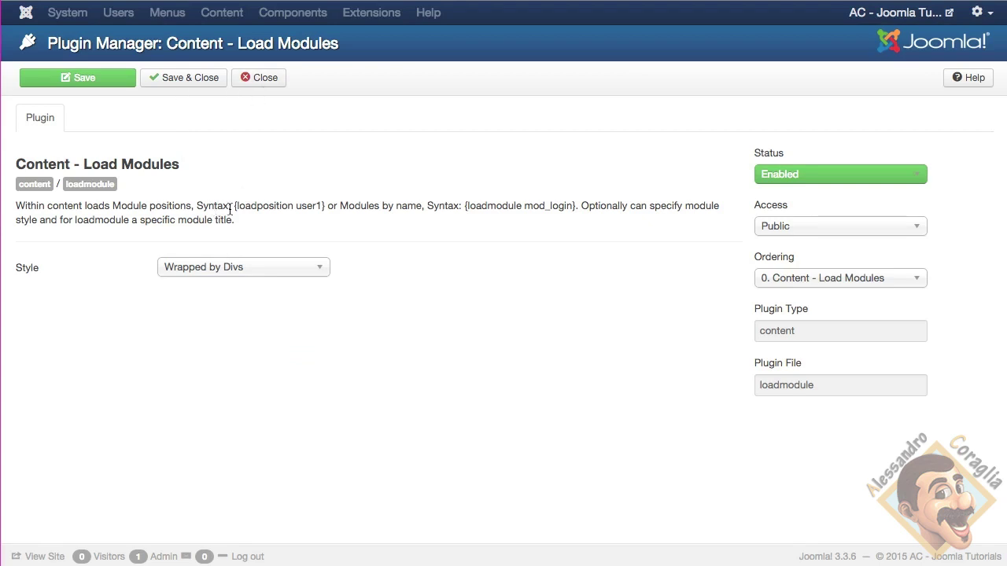
drag(234, 208, 328, 210)
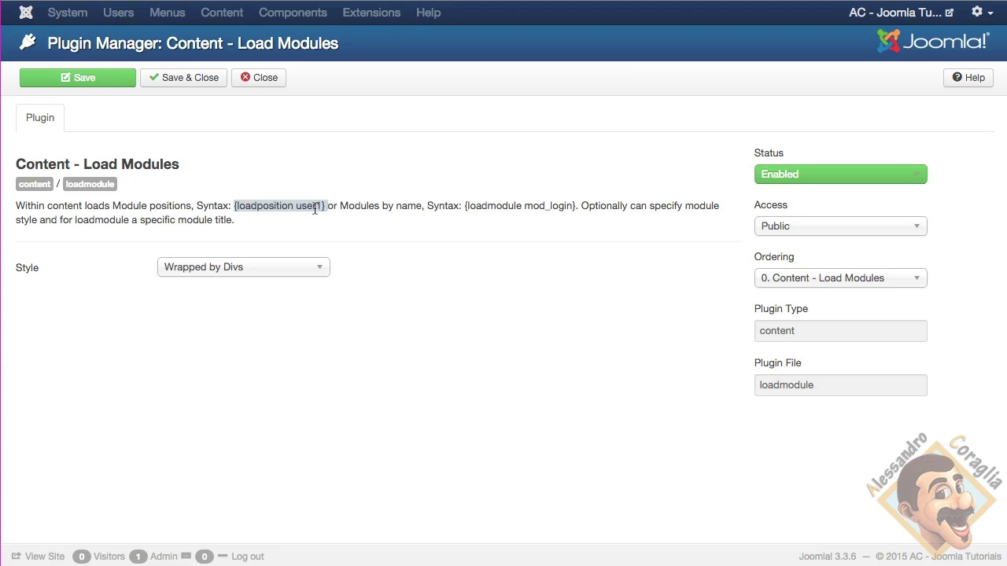
double_click(298, 207)
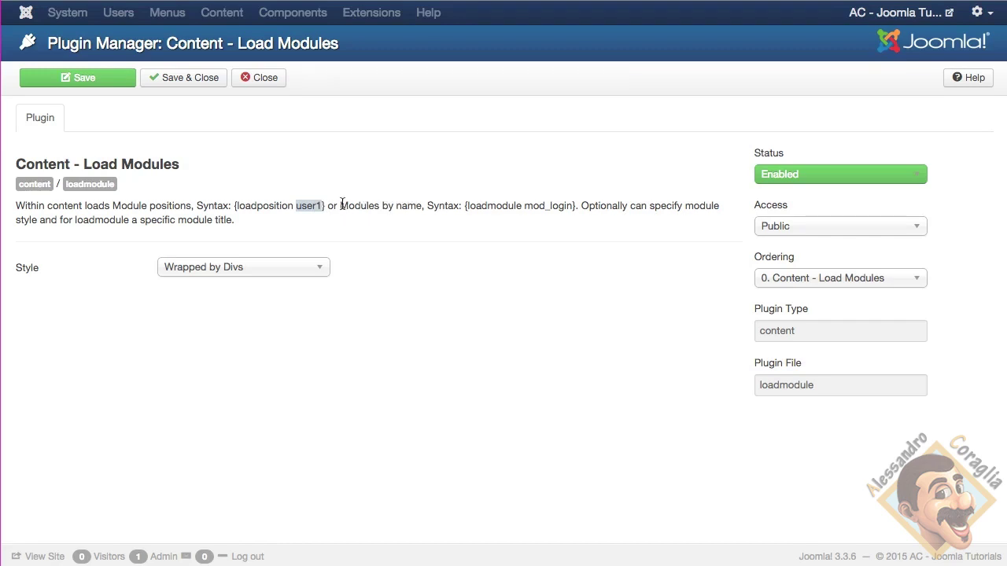
click(466, 208)
drag(340, 206, 631, 221)
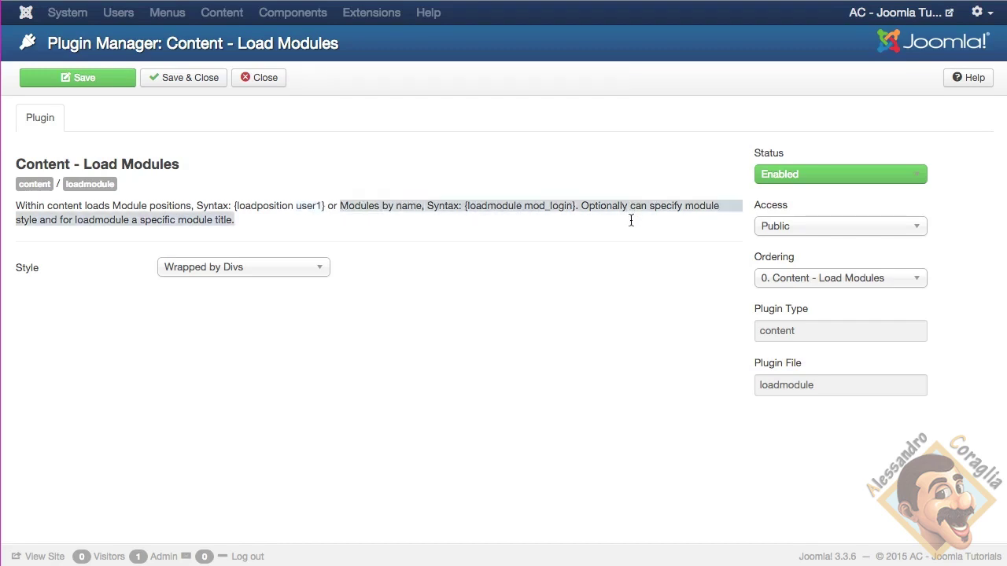
Close the Load Modules plugin settings unsaved and go to the Module Manager's site modules list
click(267, 82)
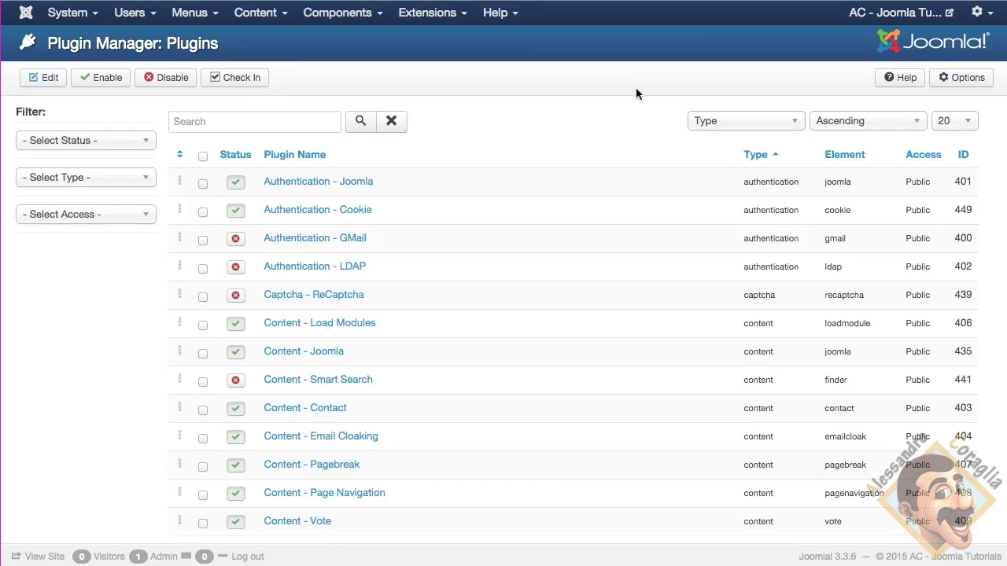
click(426, 14)
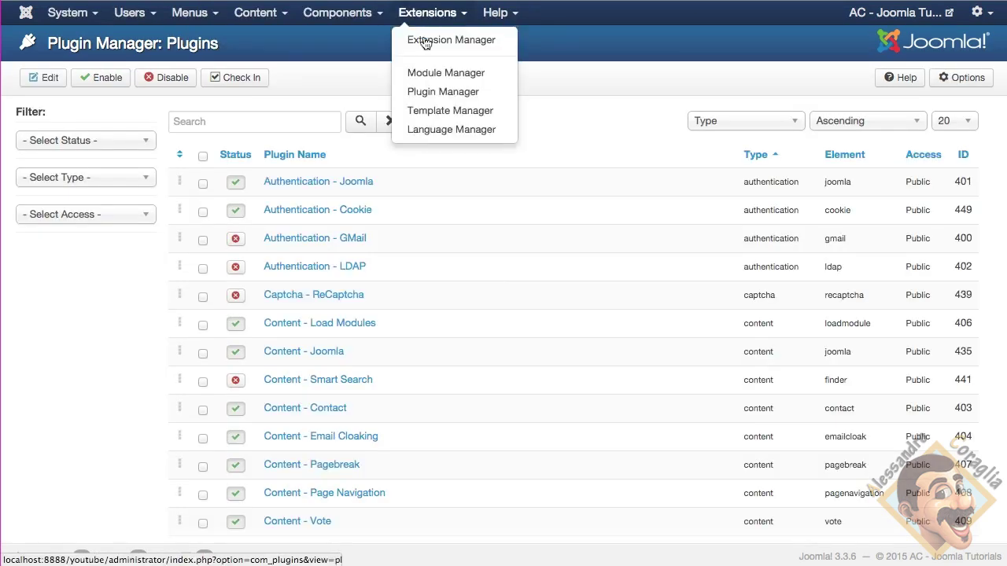
click(446, 73)
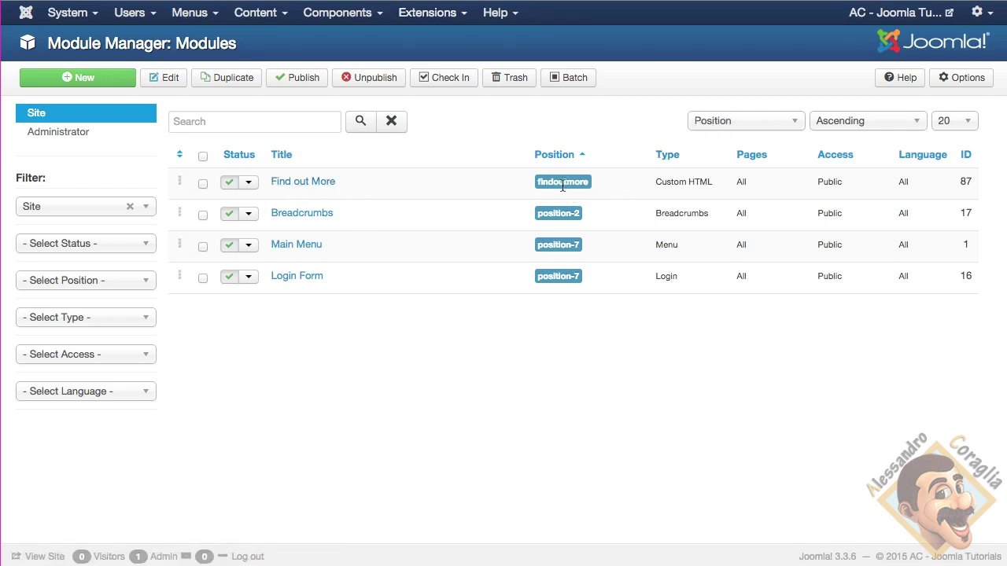
click(296, 214)
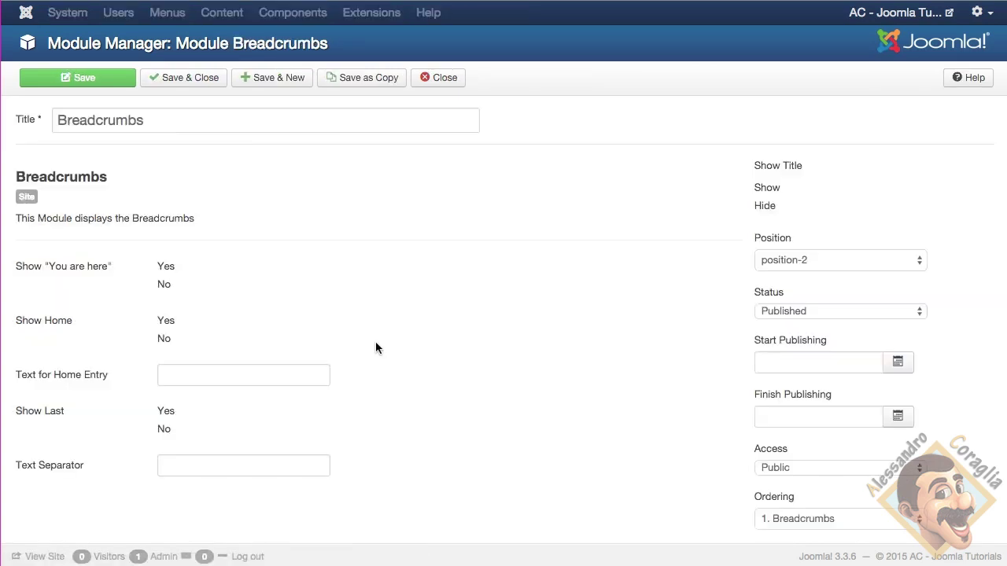
click(444, 78)
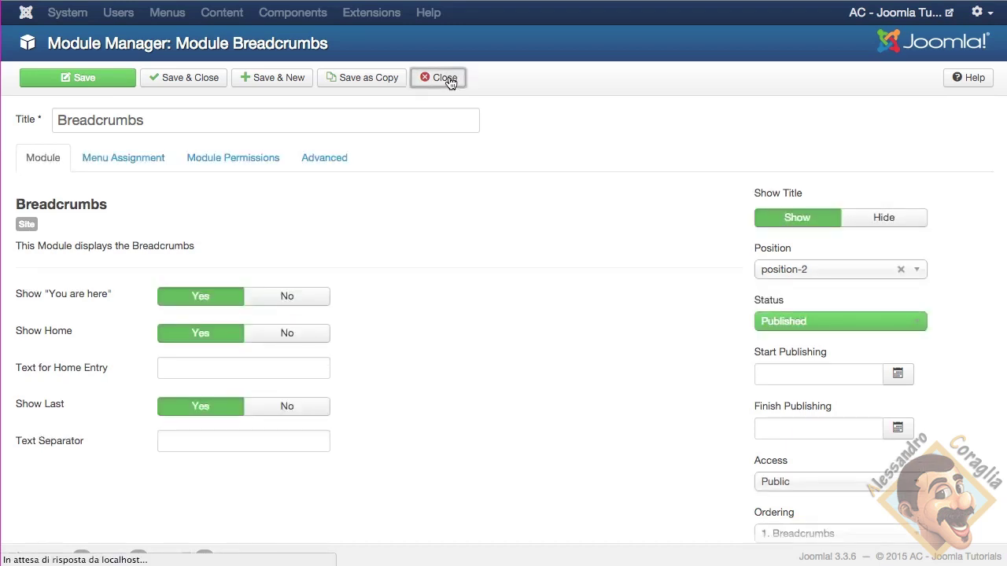